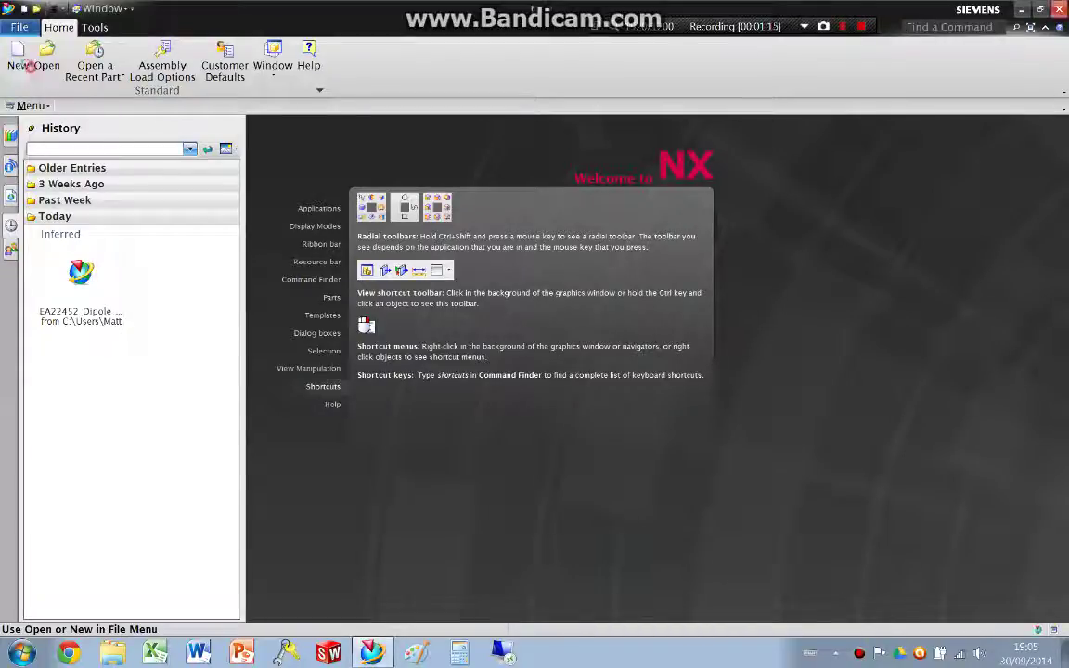
Step: Start a new model file and set its folder to NX_Hex_Mesh_Examples\NX_Hex_Meshing_Example_1 on the desktop
click(29, 66)
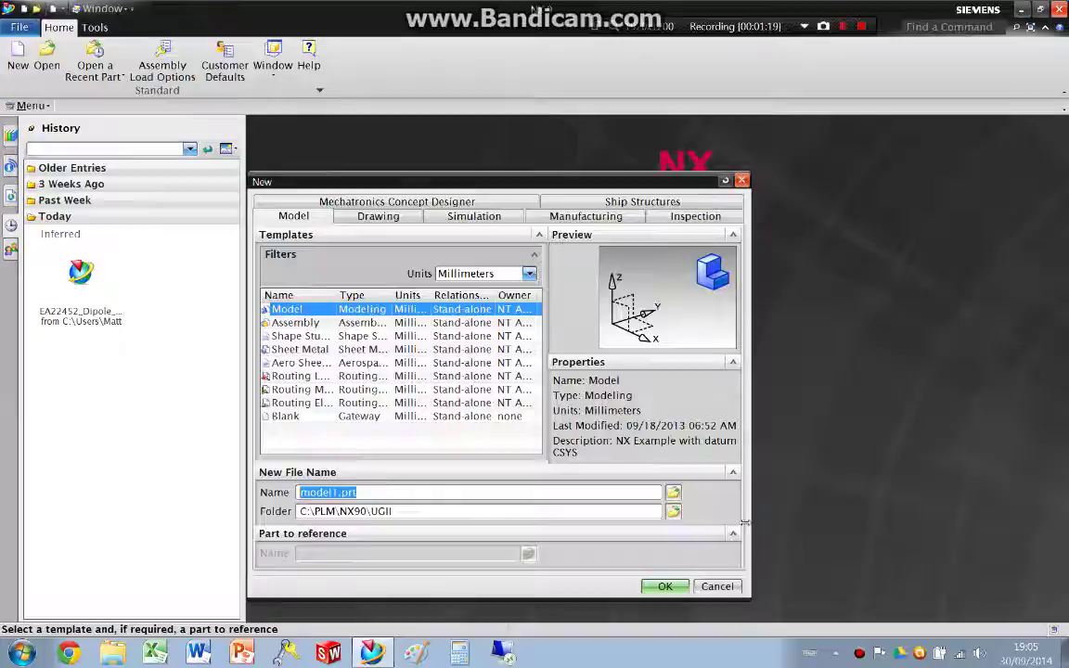
click(673, 512)
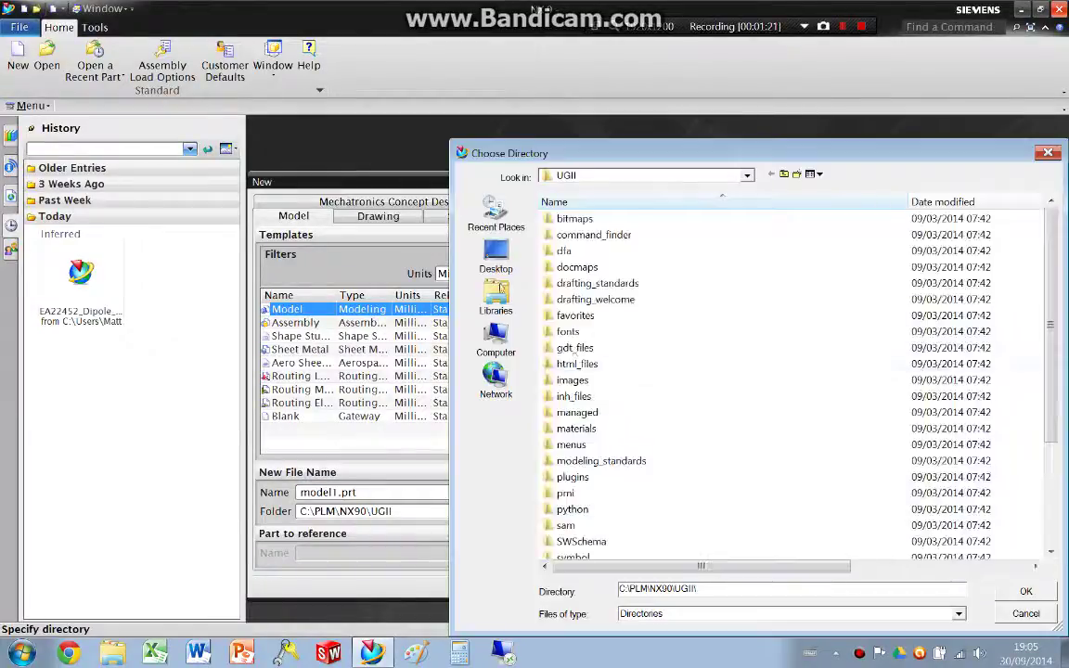
click(496, 258)
double_click(580, 299)
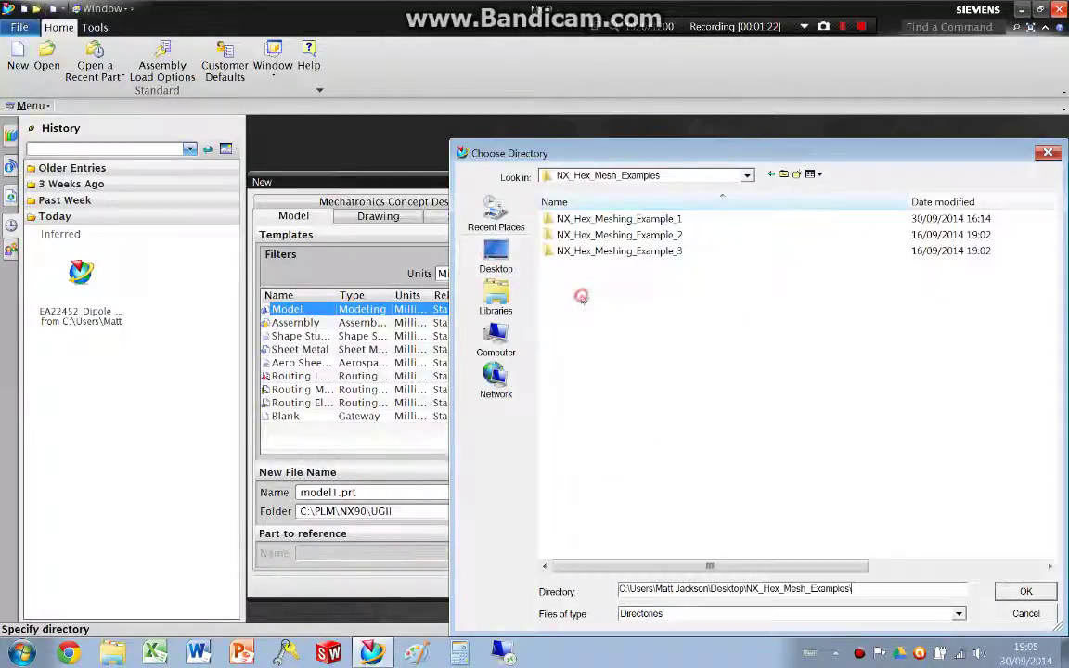
double_click(594, 217)
click(1025, 591)
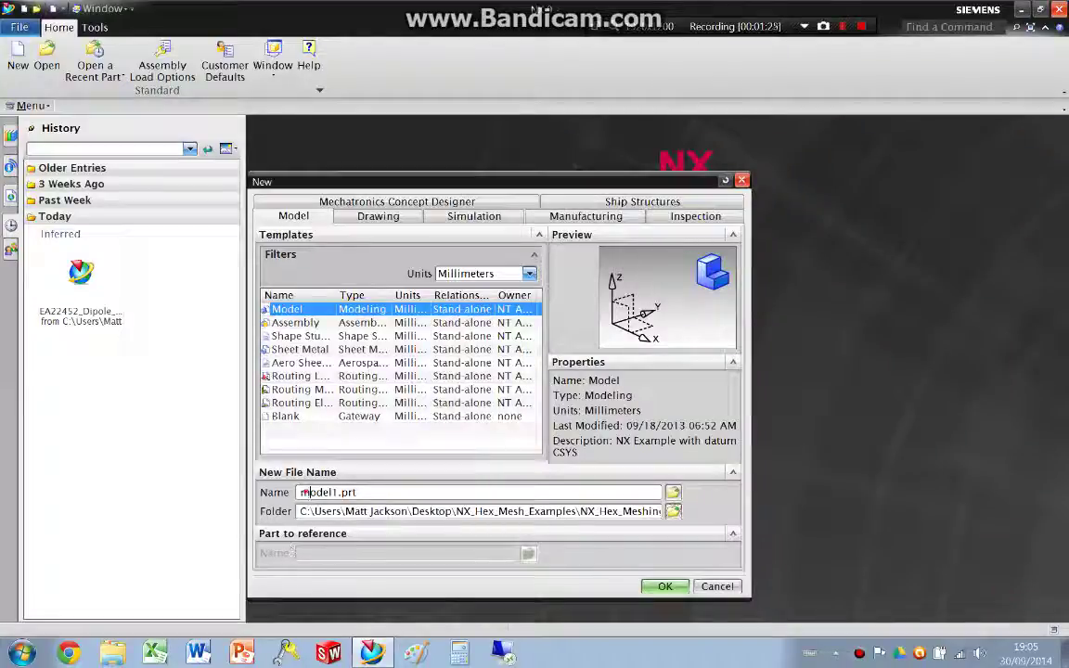
Step: Name the new millimetre Model part Hex_Meshing_Example_1.prt and create it
mouse_move(299, 492)
mouse_down()
mouse_move(332, 492)
mouse_move(297, 492)
mouse_up()
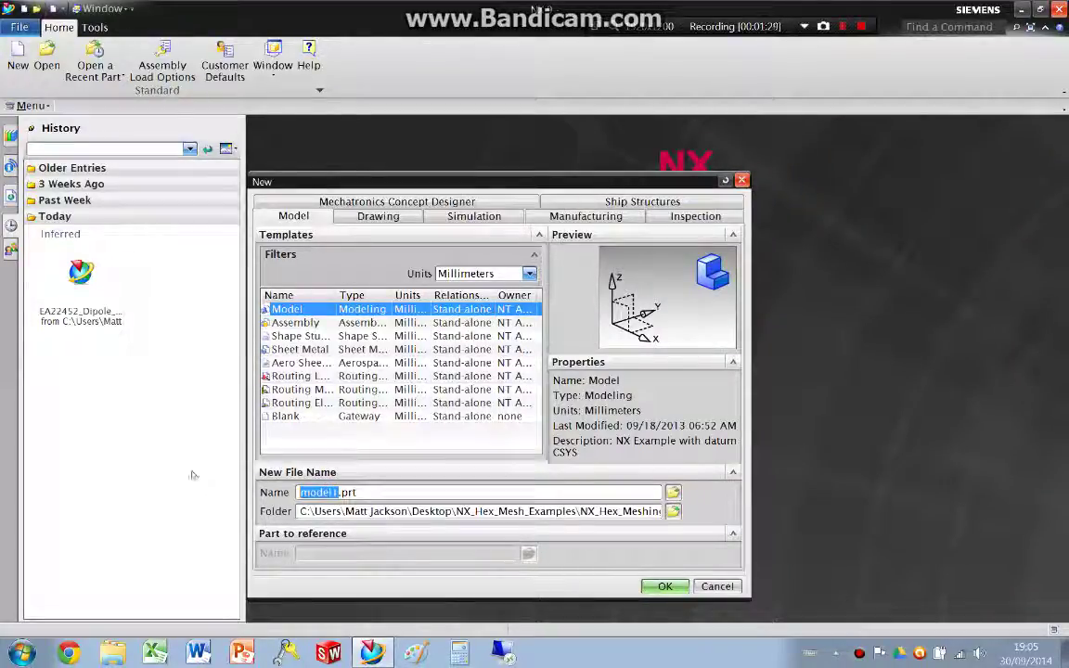
text(Hex_Meshing_Example_1)
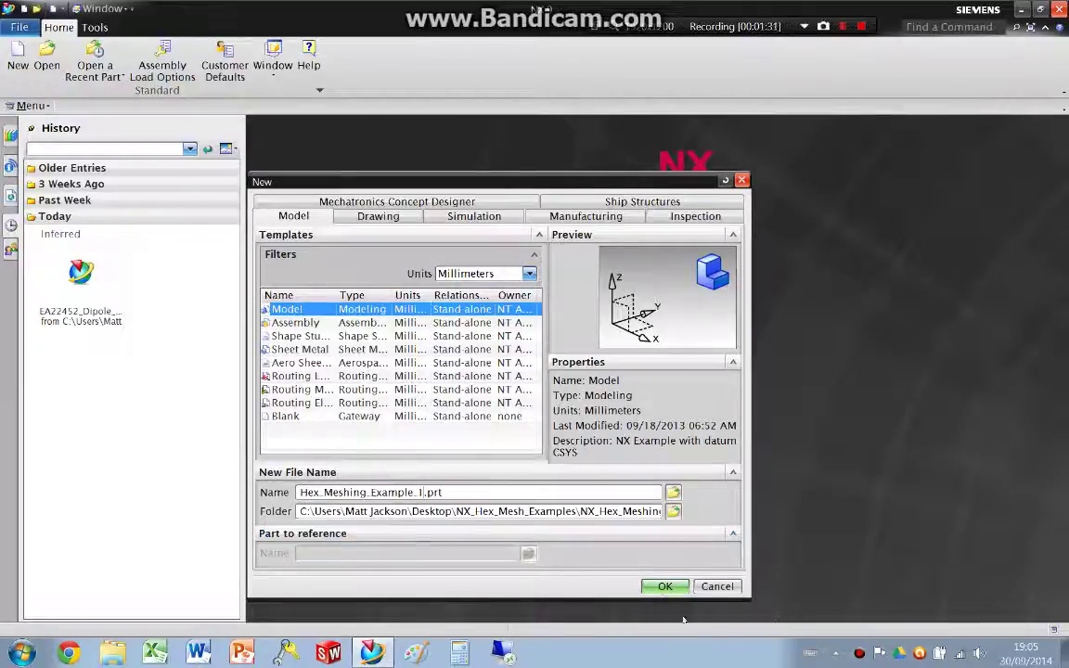
click(665, 586)
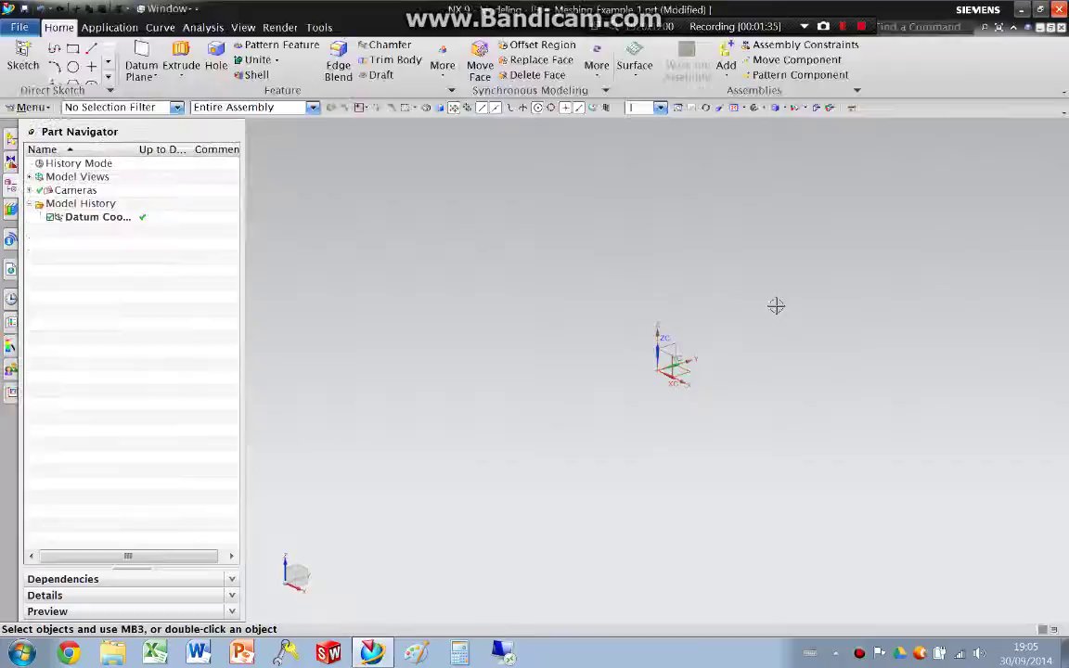
Step: Import the stepped shaft segment geometry into the new part from its Parasolid file
scroll(747, 332, down, 5)
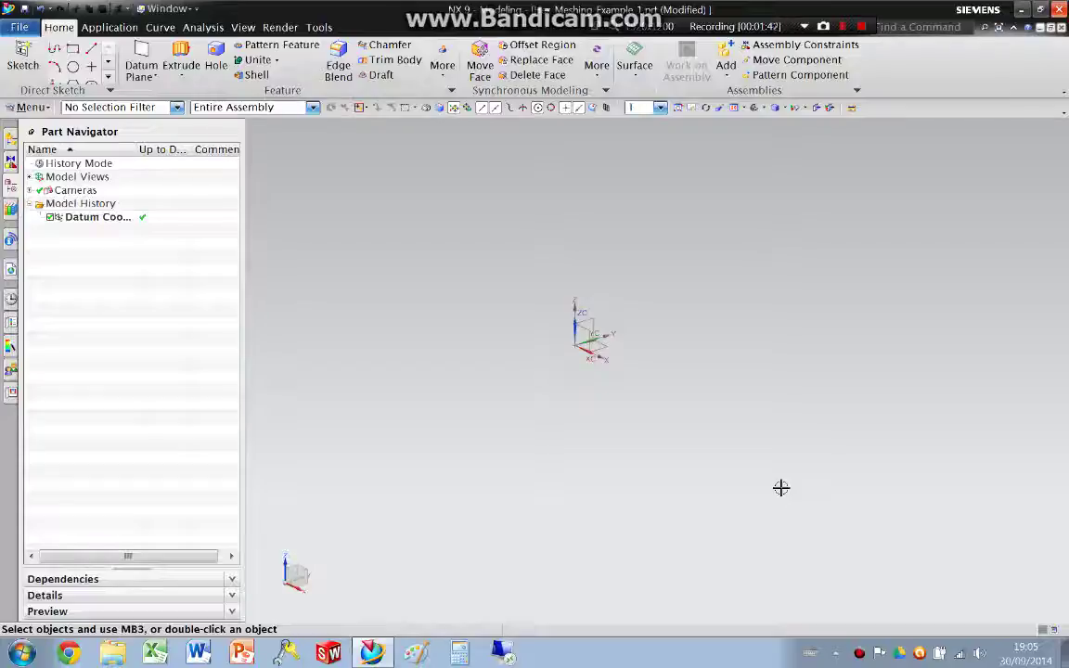
click(19, 27)
mouse_move(39, 147)
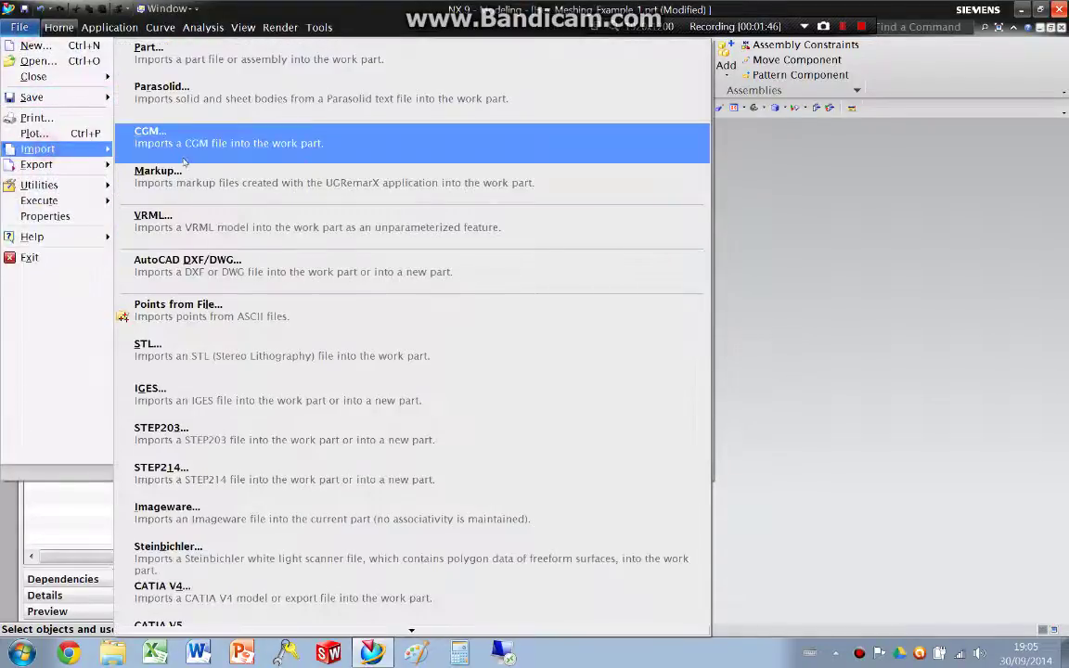
click(162, 91)
double_click(466, 226)
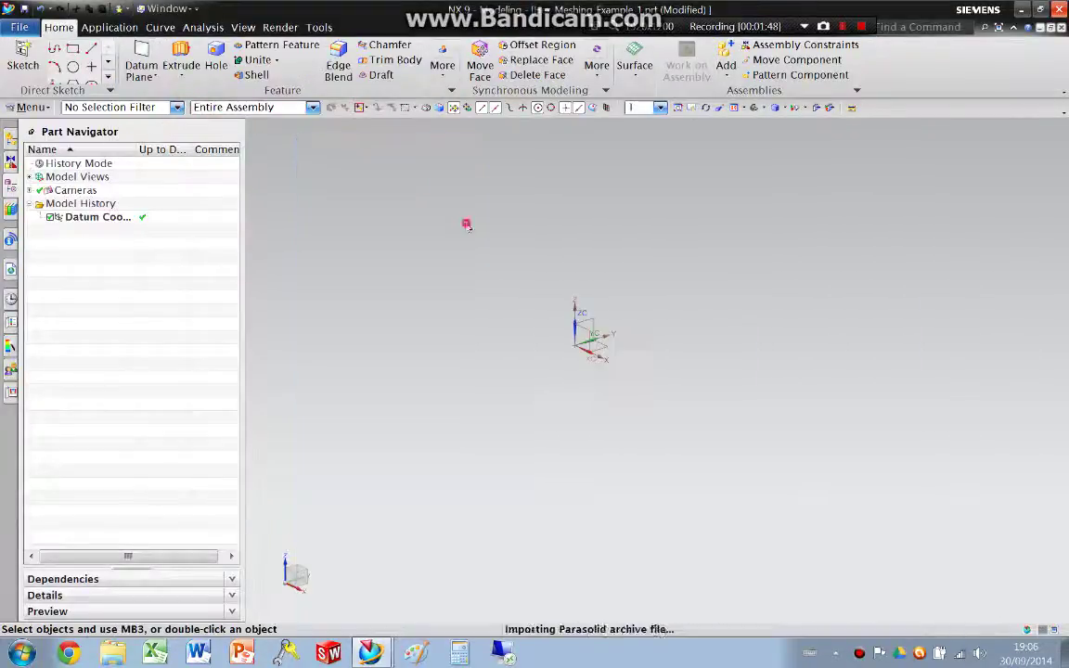
Step: Inspect the imported body from a few angles and save the part file
scroll(566, 268, down, 2)
middle_drag(565, 268, 591, 275)
click(595, 274)
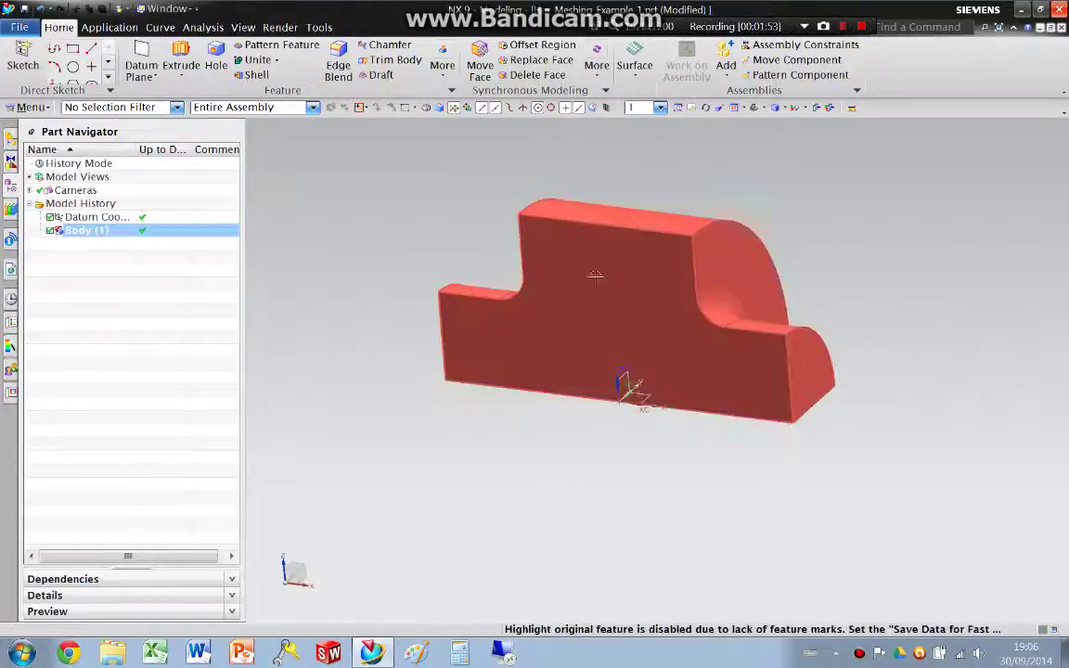
key(Escape)
scroll(880, 286, down, 1)
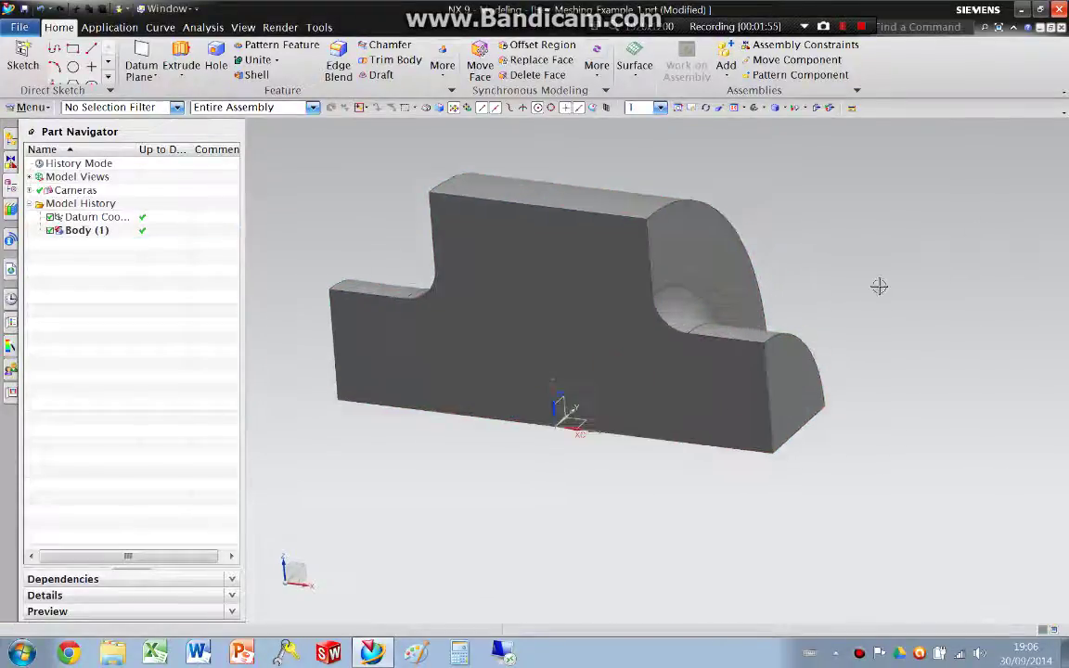
mouse_move(804, 312)
middle_down()
mouse_move(828, 298)
mouse_move(816, 308)
middle_up()
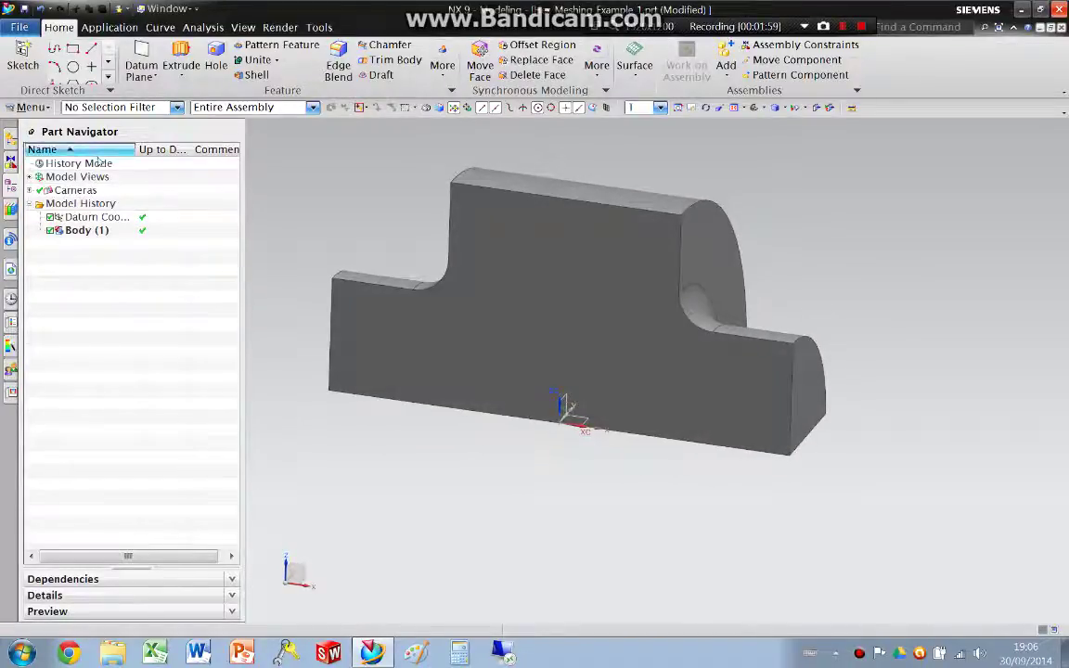
click(24, 8)
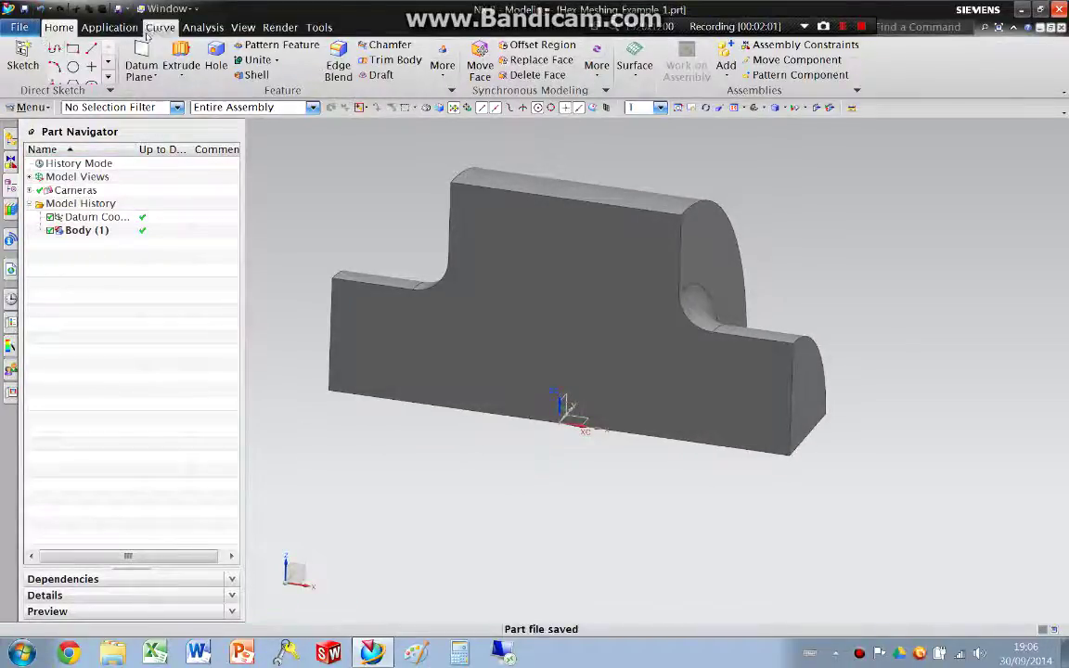
Step: Switch to Advanced Simulation and create a new NX Nastran FEM file for the part, named Hex_Meshing_Example_1_fem1.fem, in the example folder
click(104, 28)
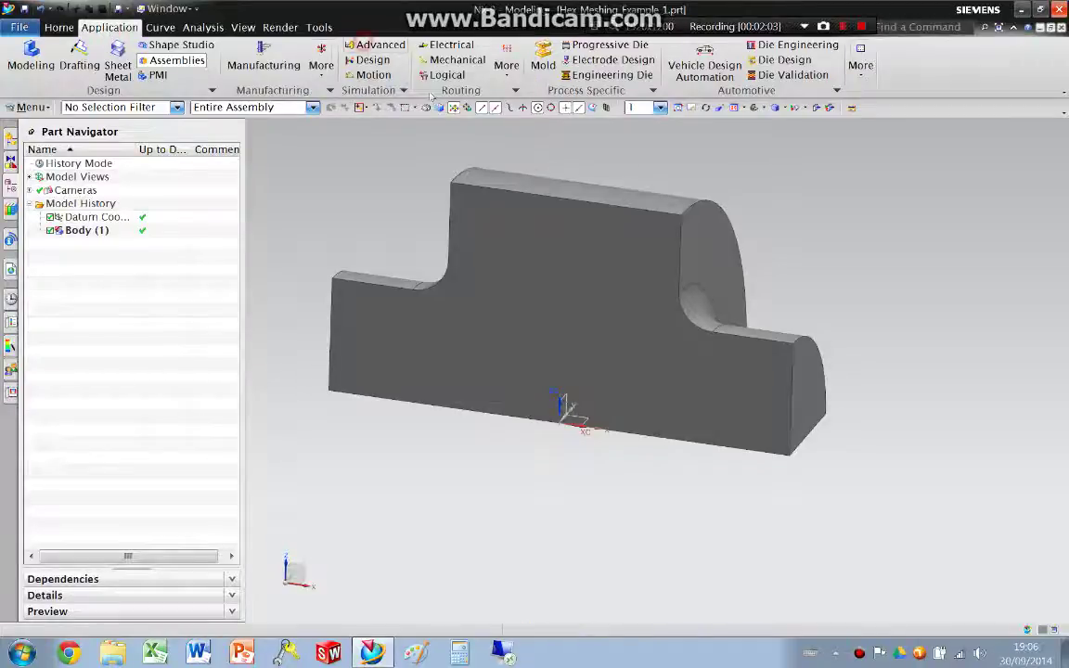
key(ctrl+alt+n)
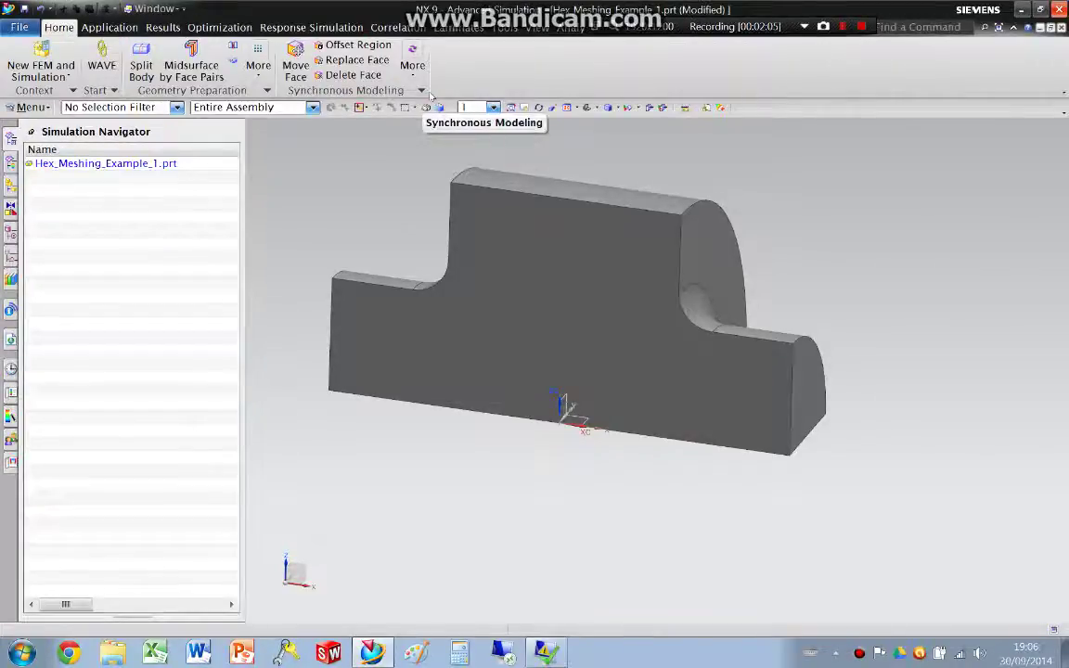
right_click(158, 167)
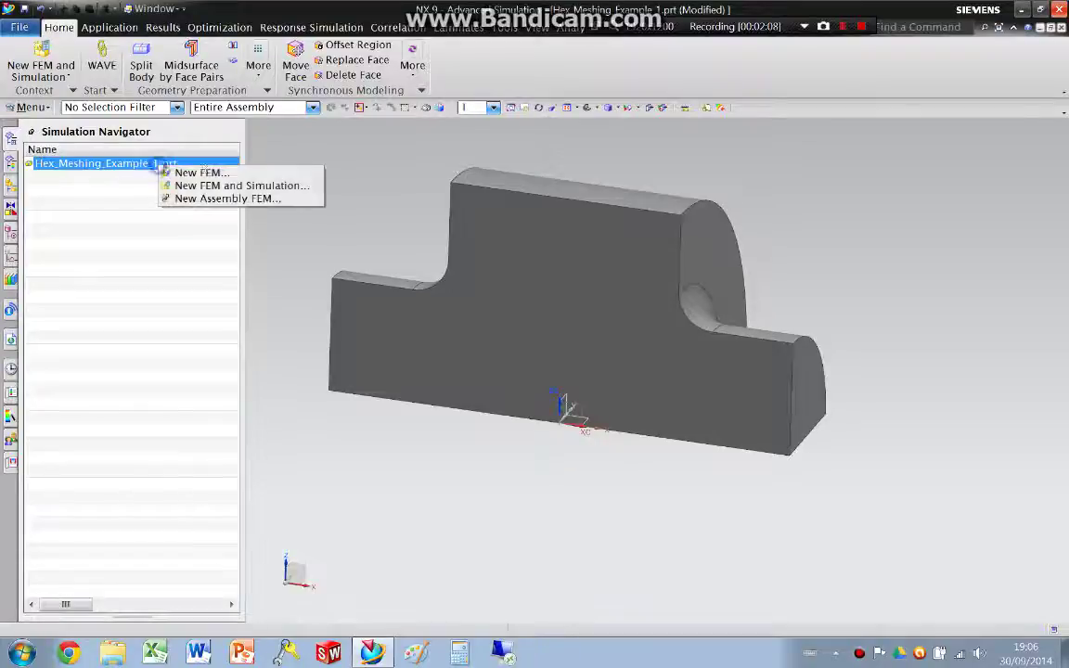
click(212, 174)
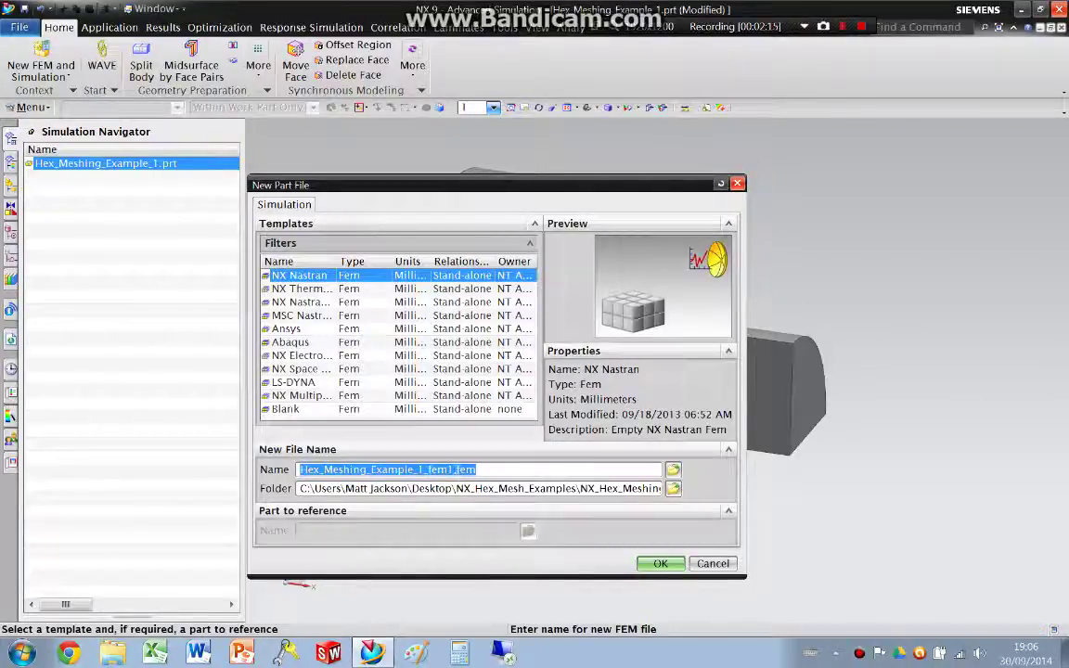
key(End)
key(shift+Left)
key(shift+Left)
key(shift+Left)
key(shift+Left)
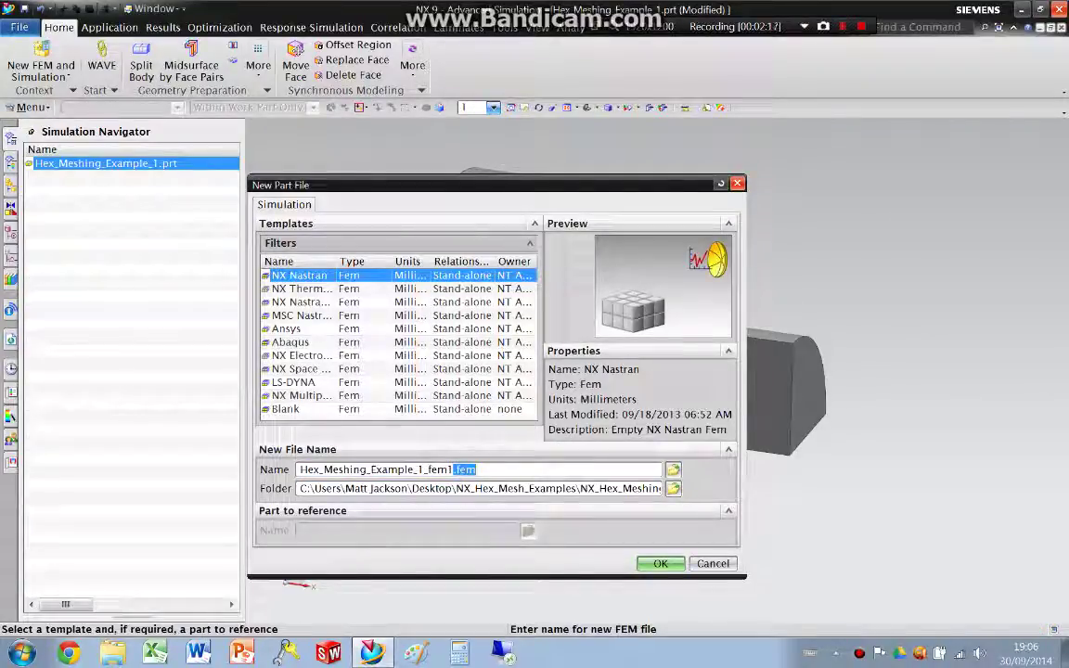
drag(482, 488, 664, 489)
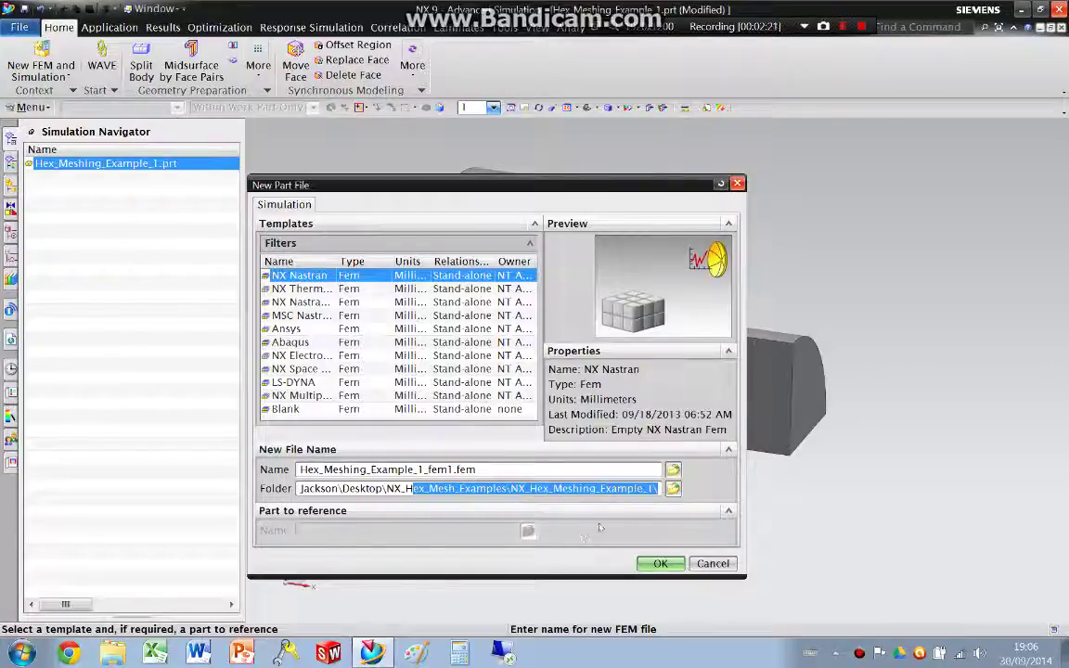
click(662, 562)
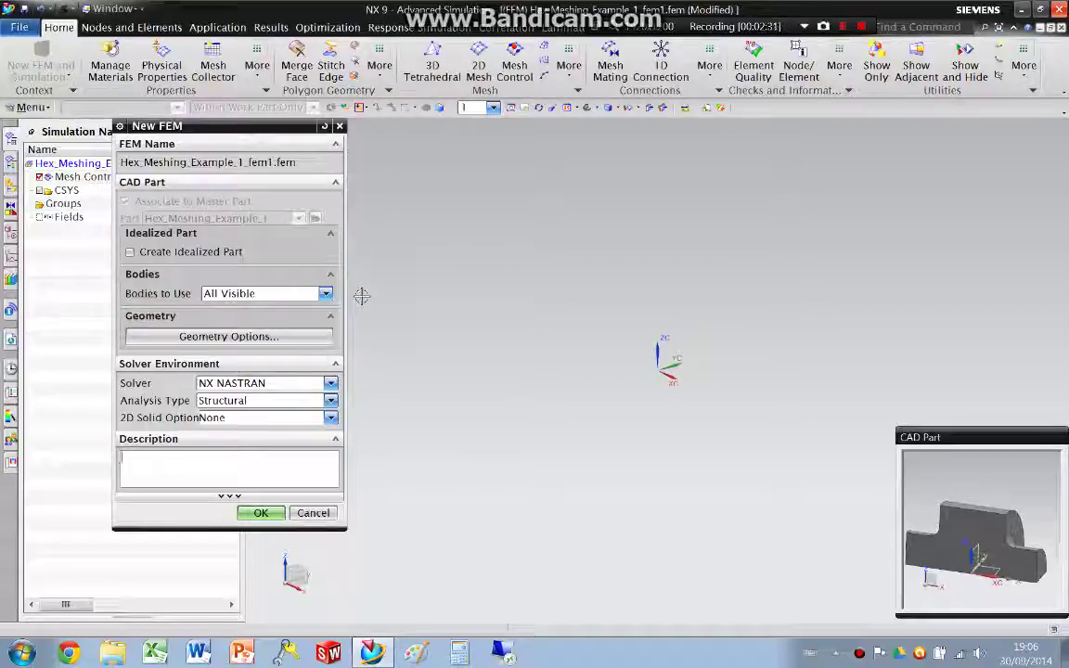
Step: Review the FEM geometry options and create the FEM with all visible bodies, the NX NASTRAN solver and structural analysis
click(232, 336)
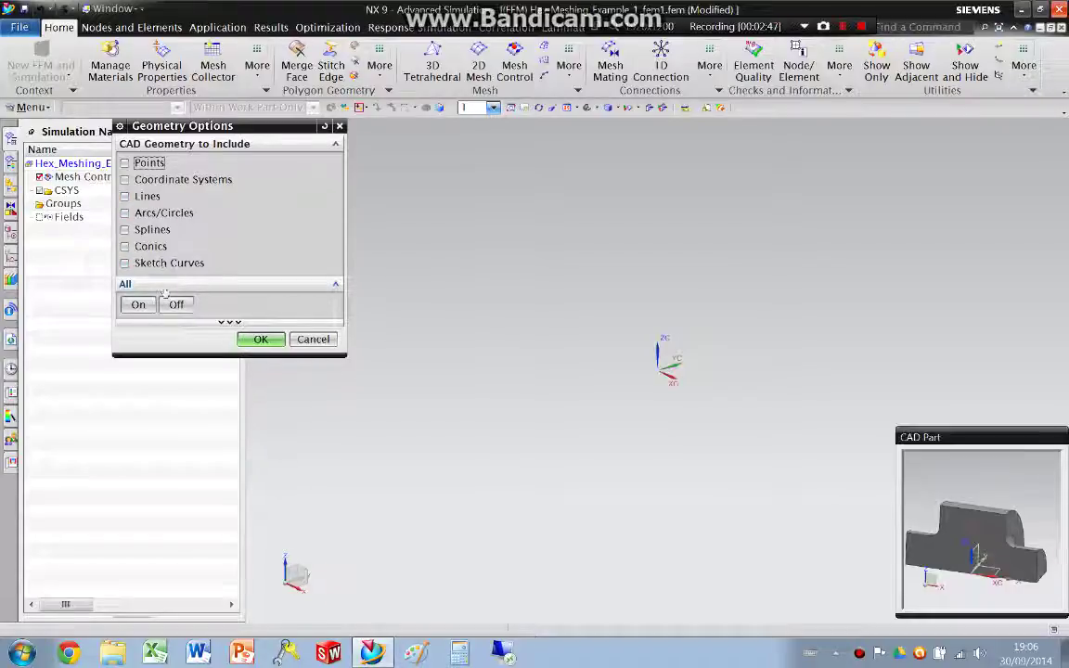
click(301, 341)
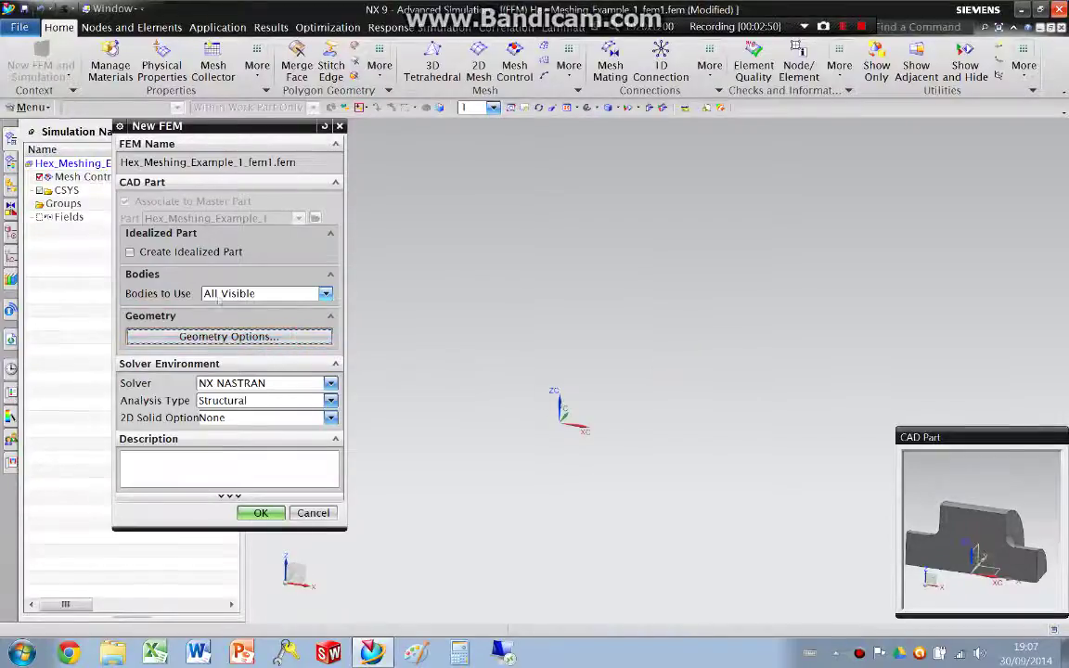
click(222, 294)
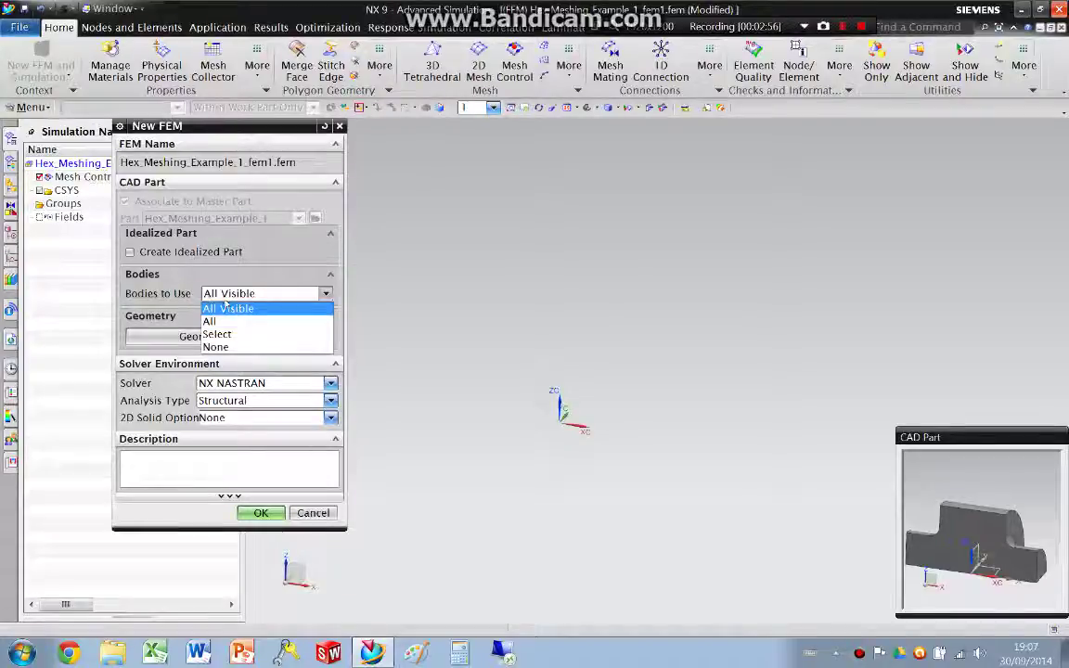
click(226, 306)
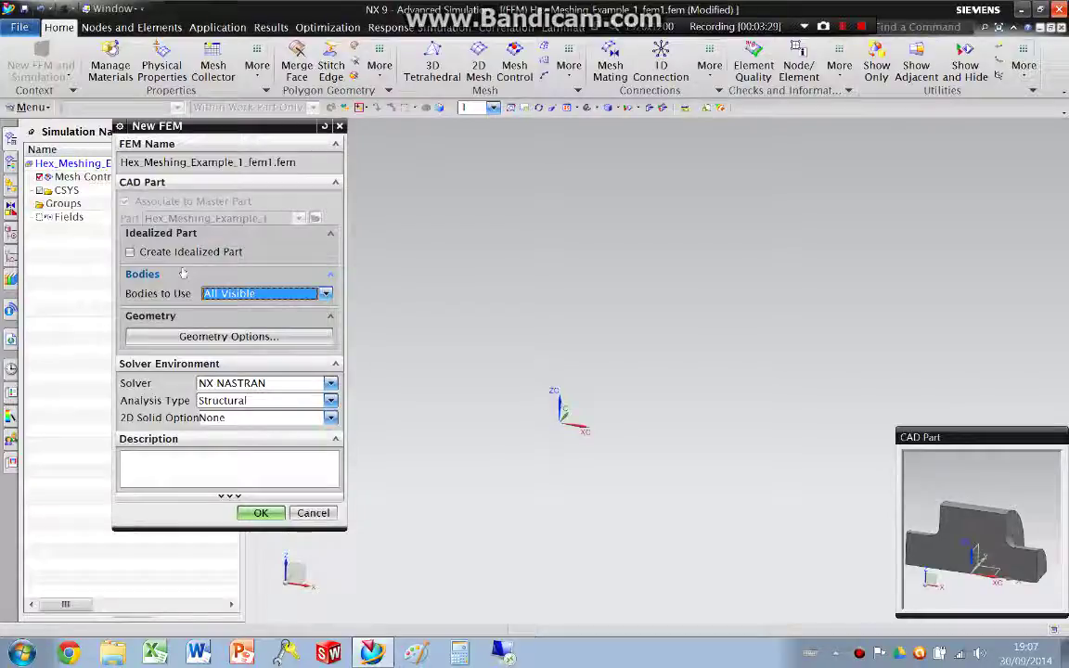
click(261, 513)
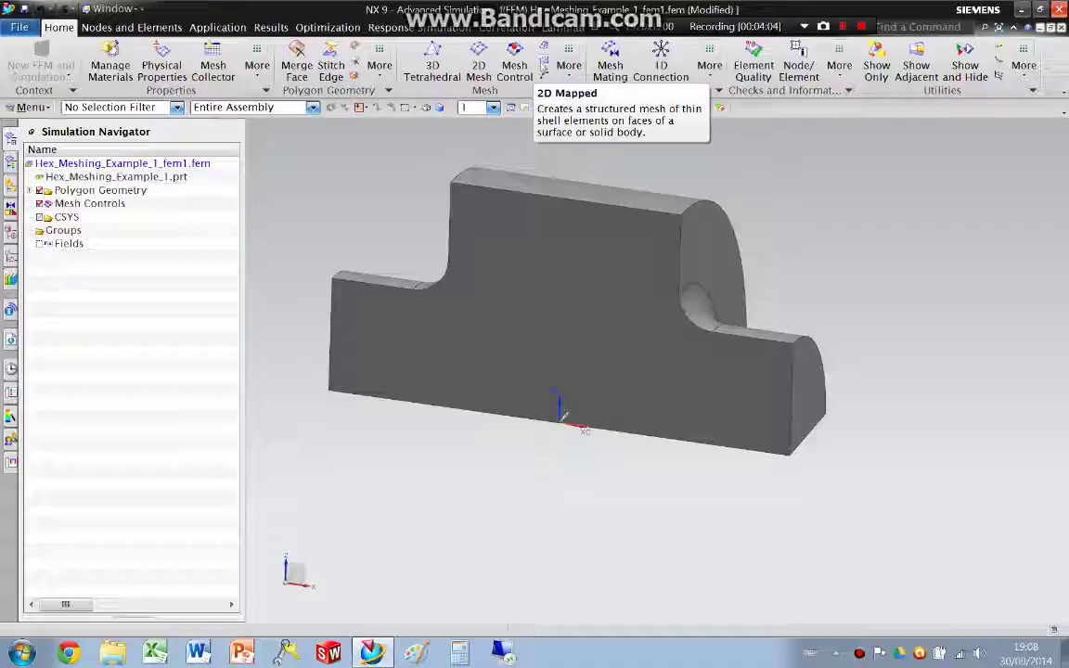
Step: Preview a 2D mapped mesh of 2.5 mm CQUAD4 elements on the body's large flat face, and discard it
click(543, 67)
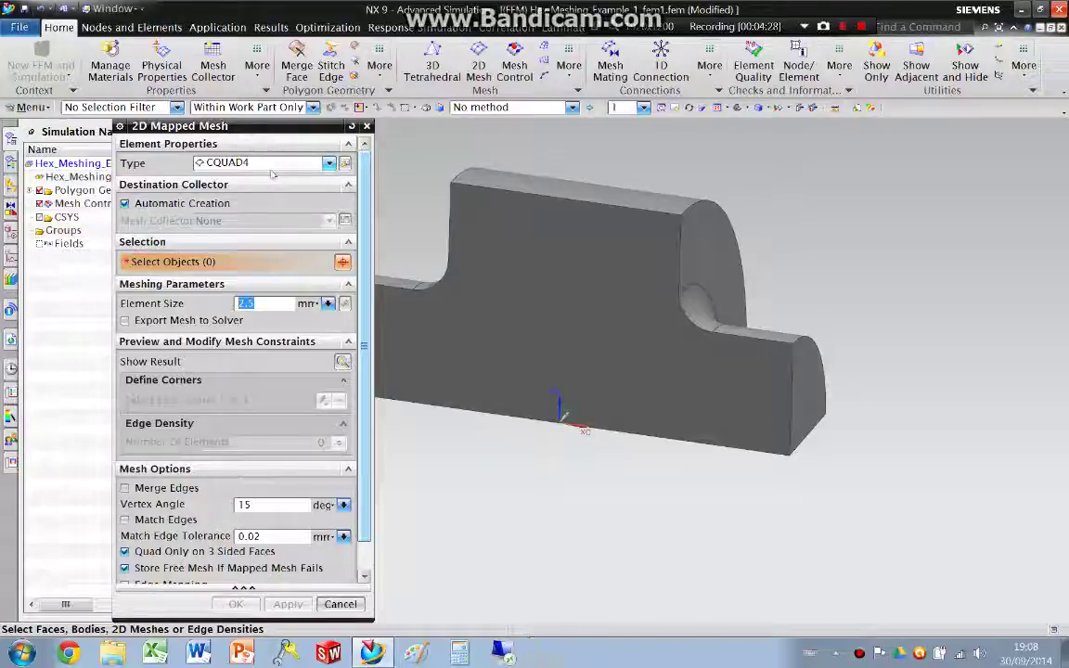
click(627, 274)
scroll(1010, 331, down, 1)
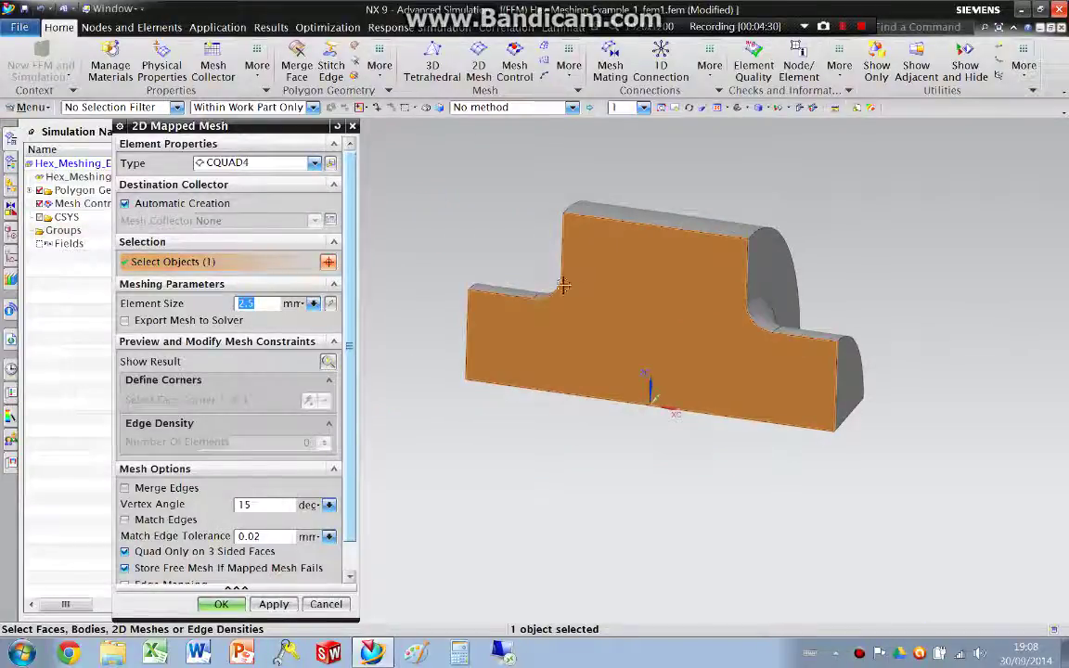
scroll(635, 240, up, 1)
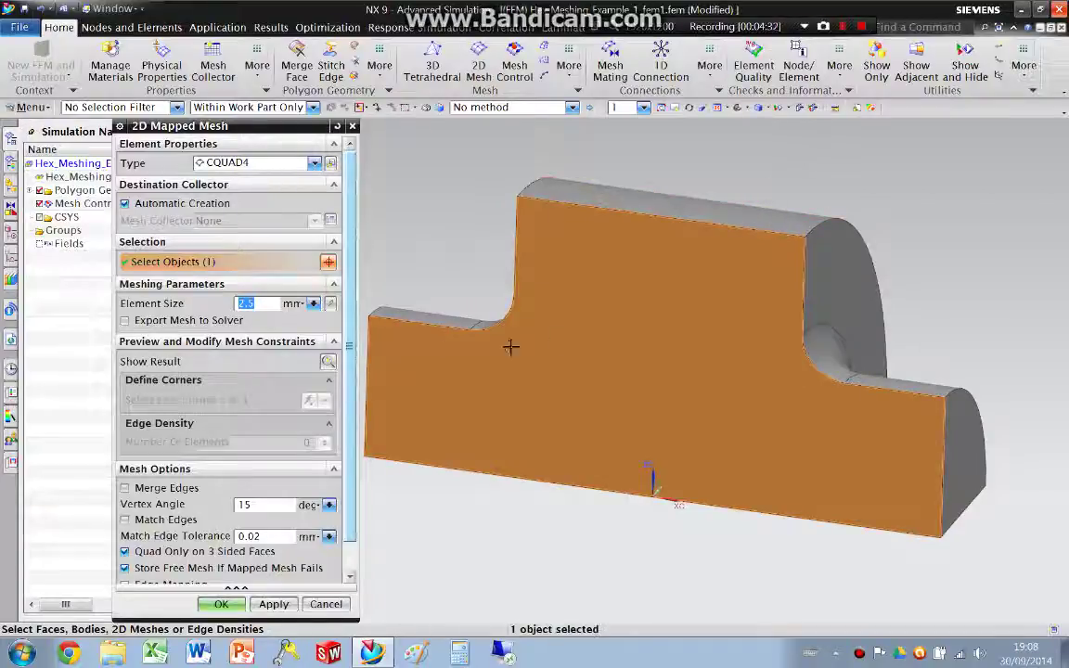
click(328, 362)
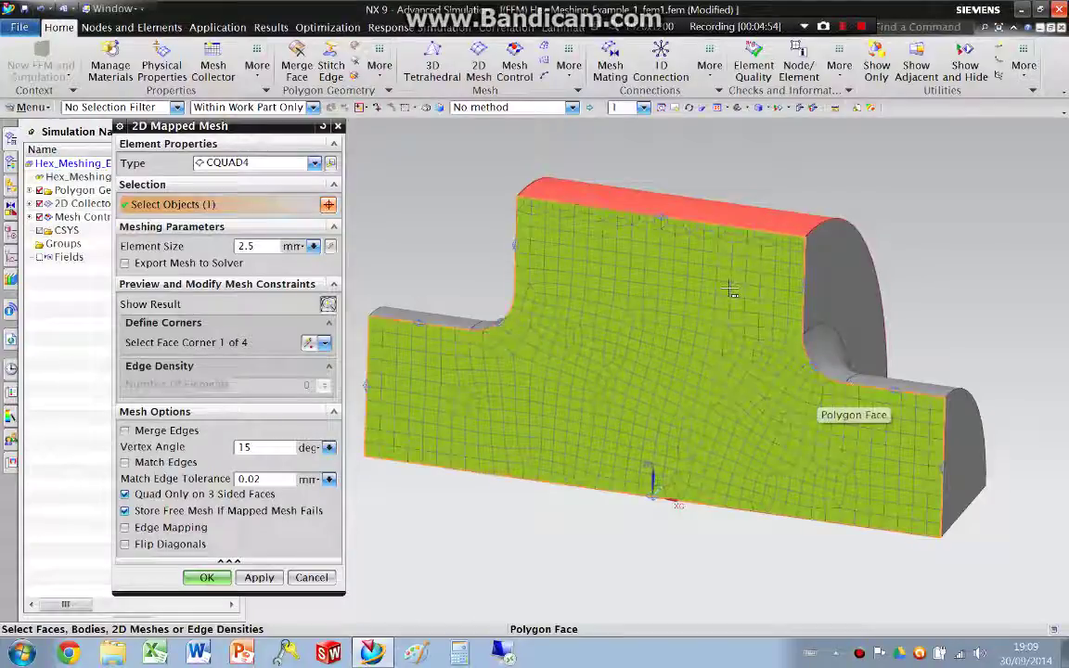
click(312, 577)
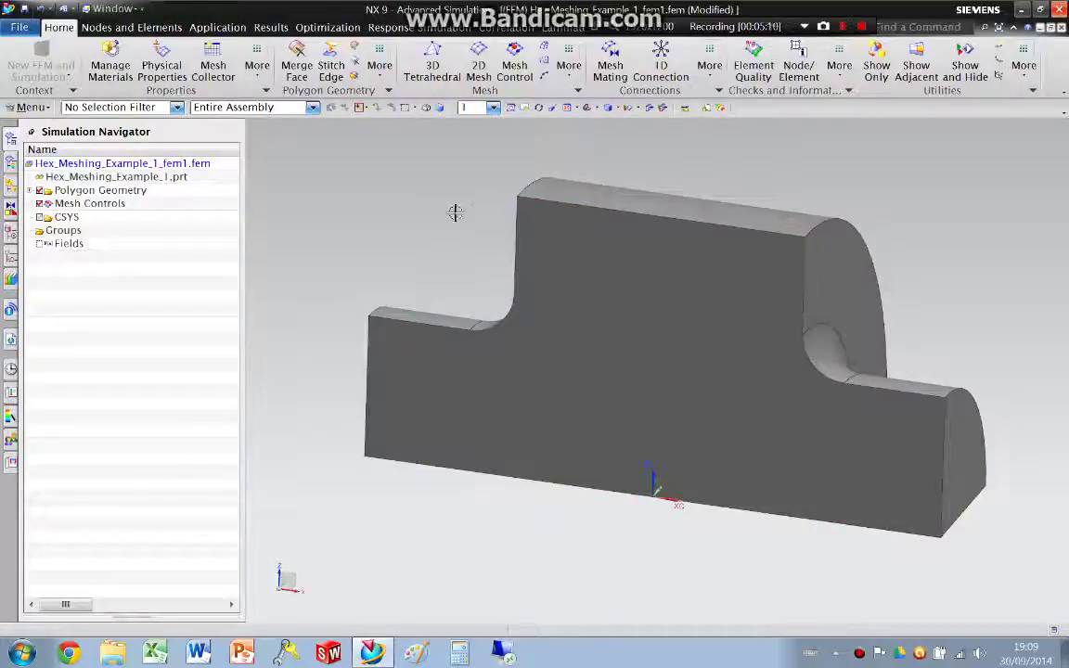
Step: Return to the master part Hex_Meshing_Example_1.prt and open it in the Modeling application
click(217, 27)
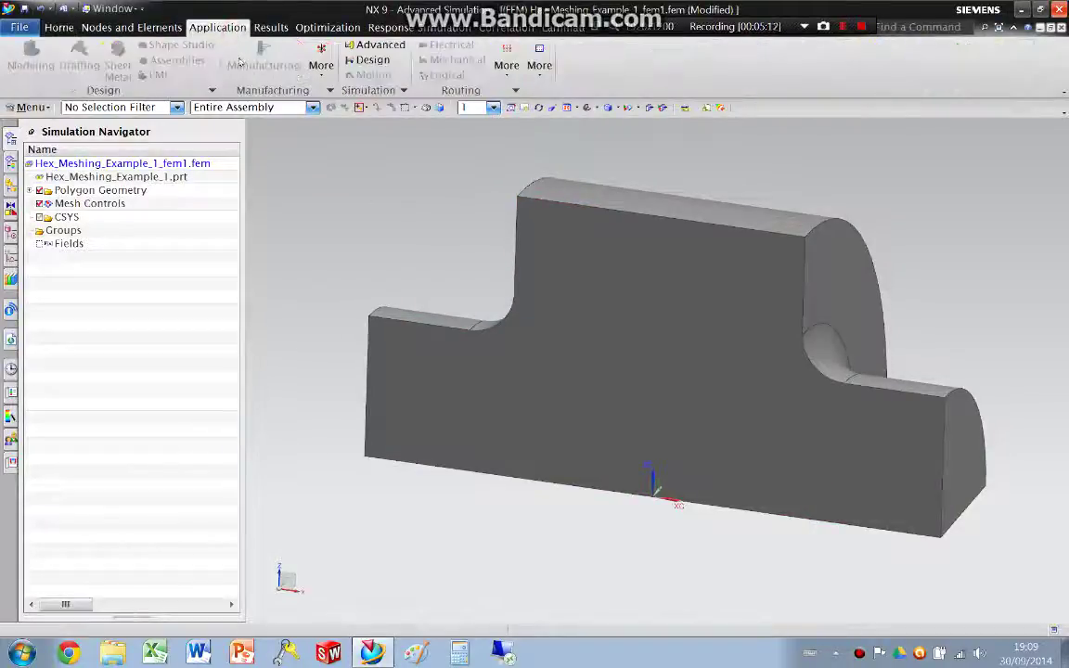
double_click(164, 175)
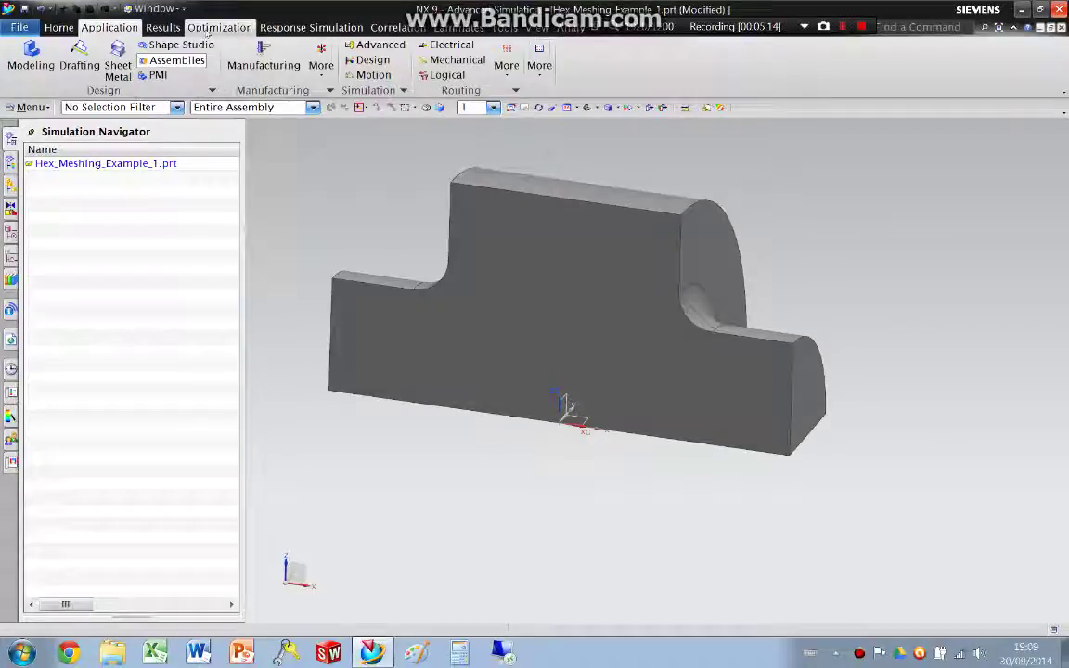
click(22, 62)
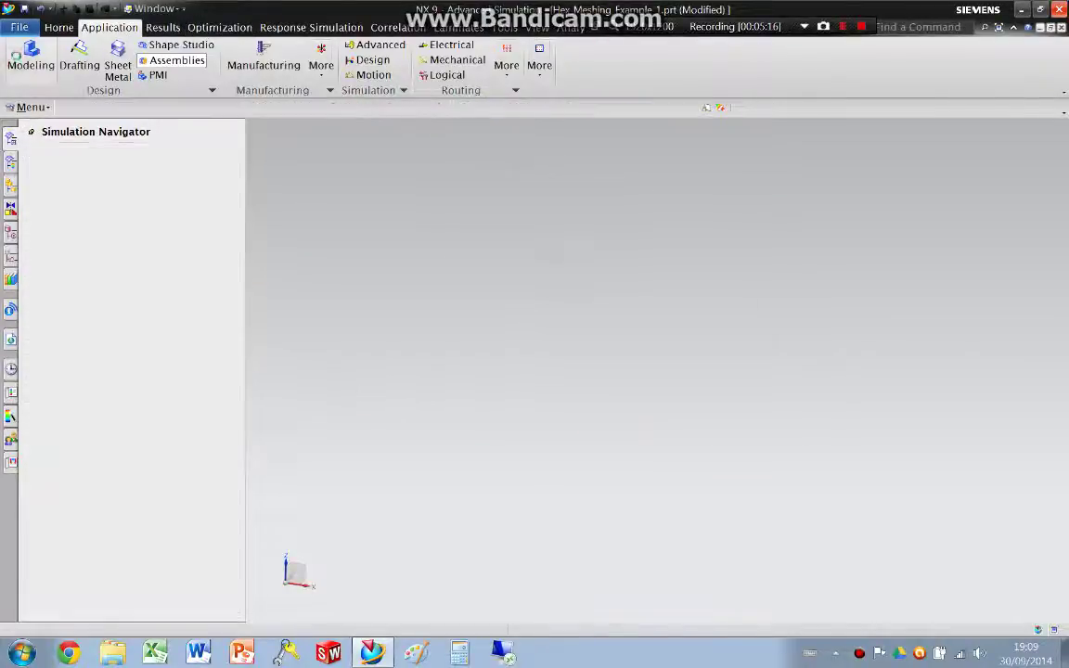
Step: Create a sketch on the body's large flat face and turn off continuous auto dimensioning
click(22, 61)
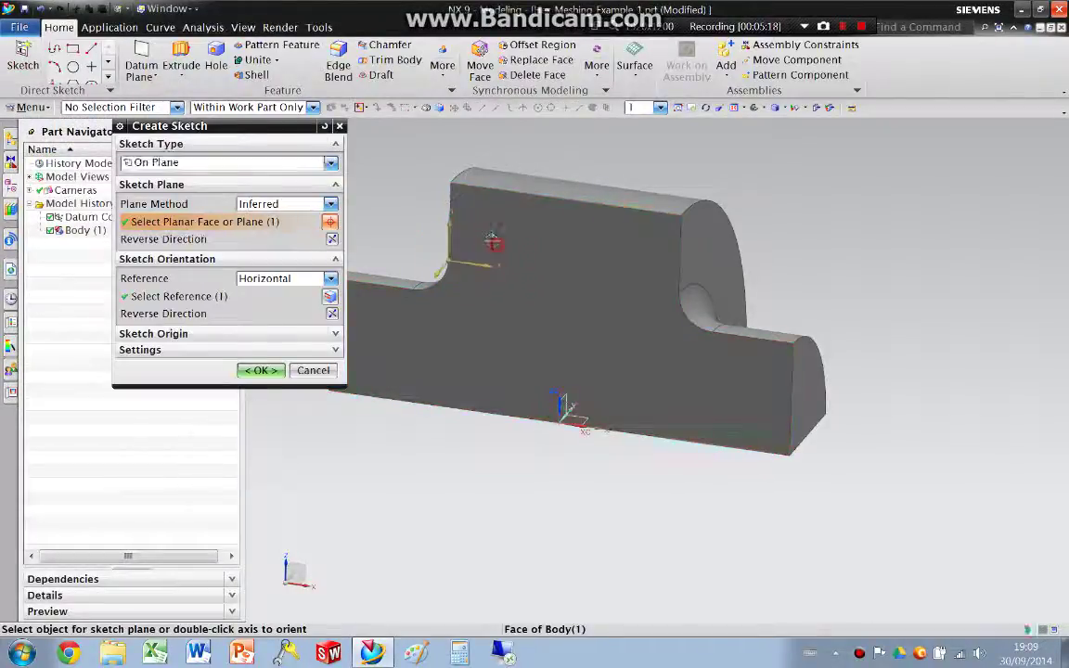
middle_click(492, 240)
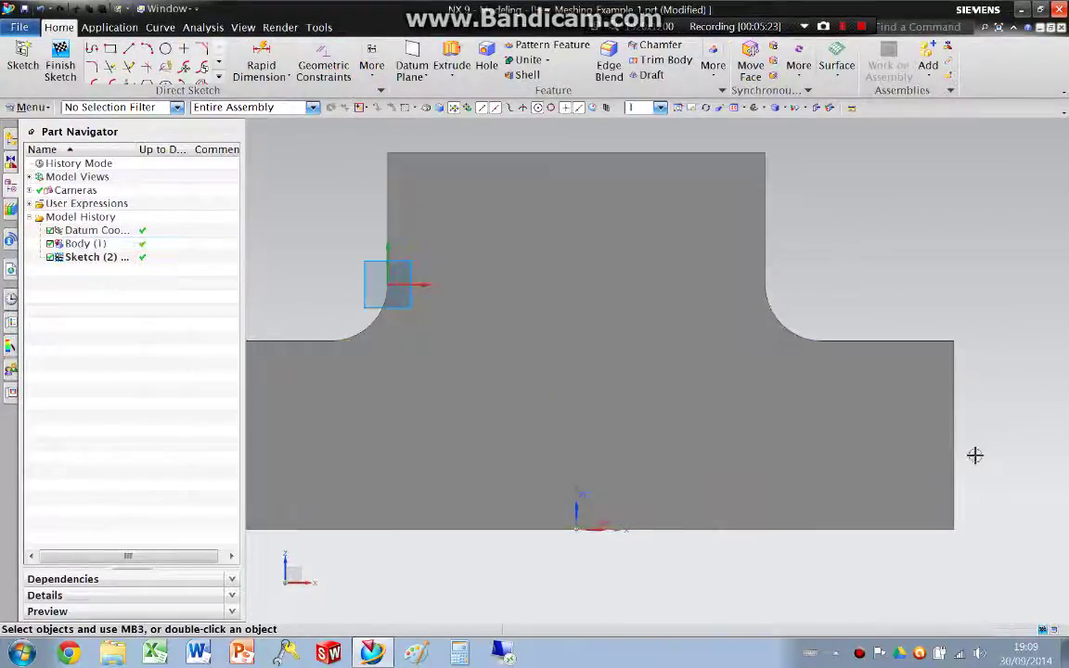
click(372, 67)
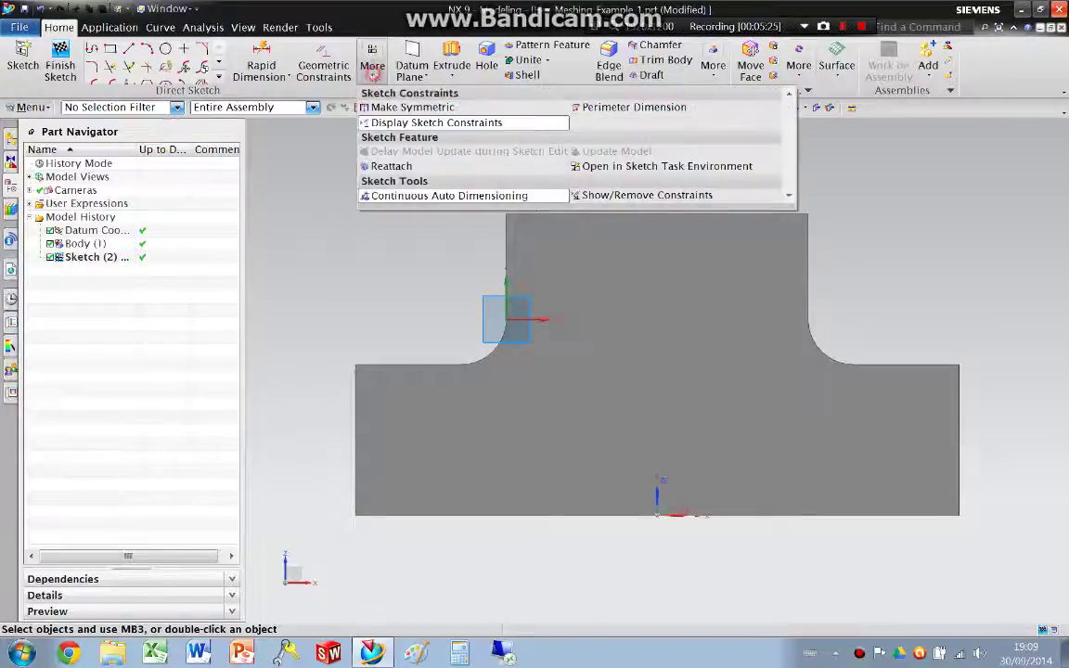
click(408, 196)
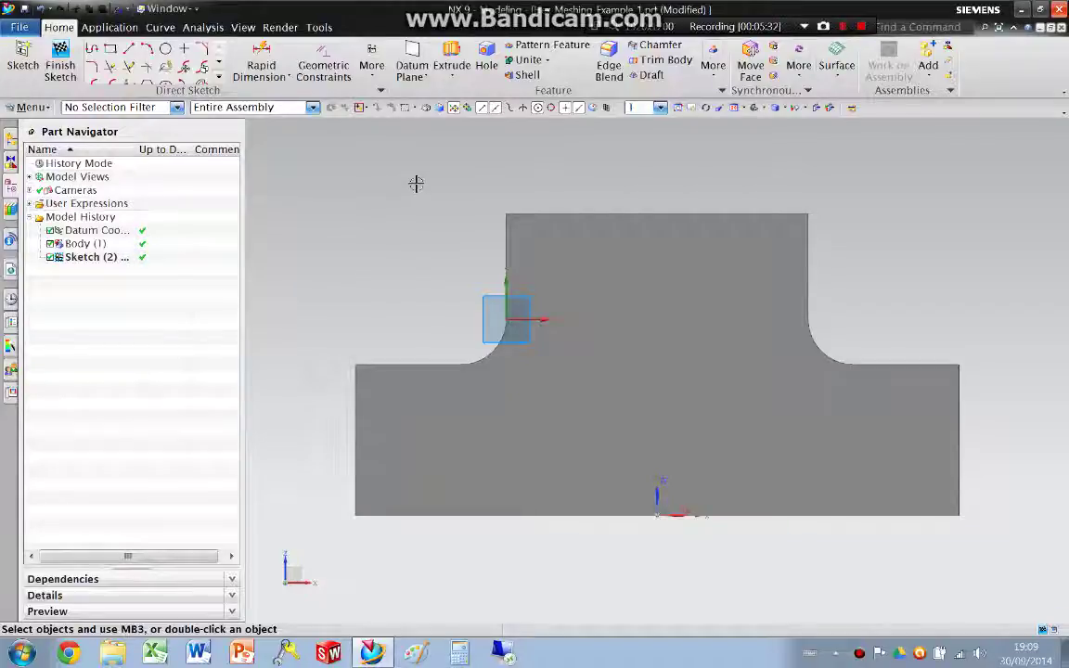
Step: Offset the upper block's right vertical edge, the adjoining fillet and the lower shoulder edge inward by 2.5 mm, using single-curve selection
click(218, 75)
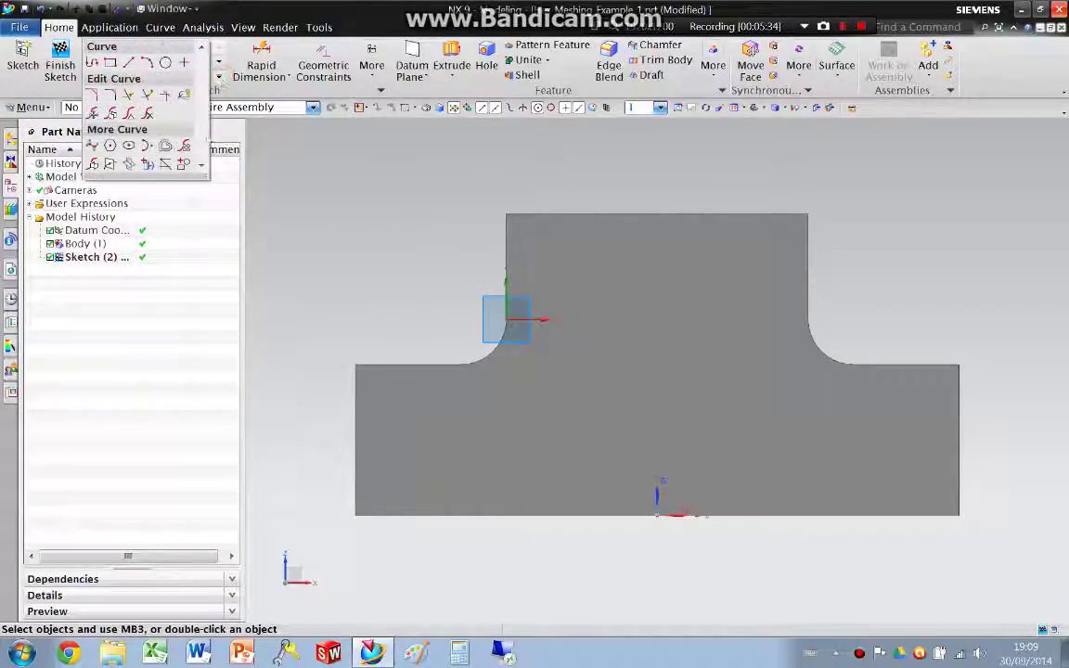
click(148, 146)
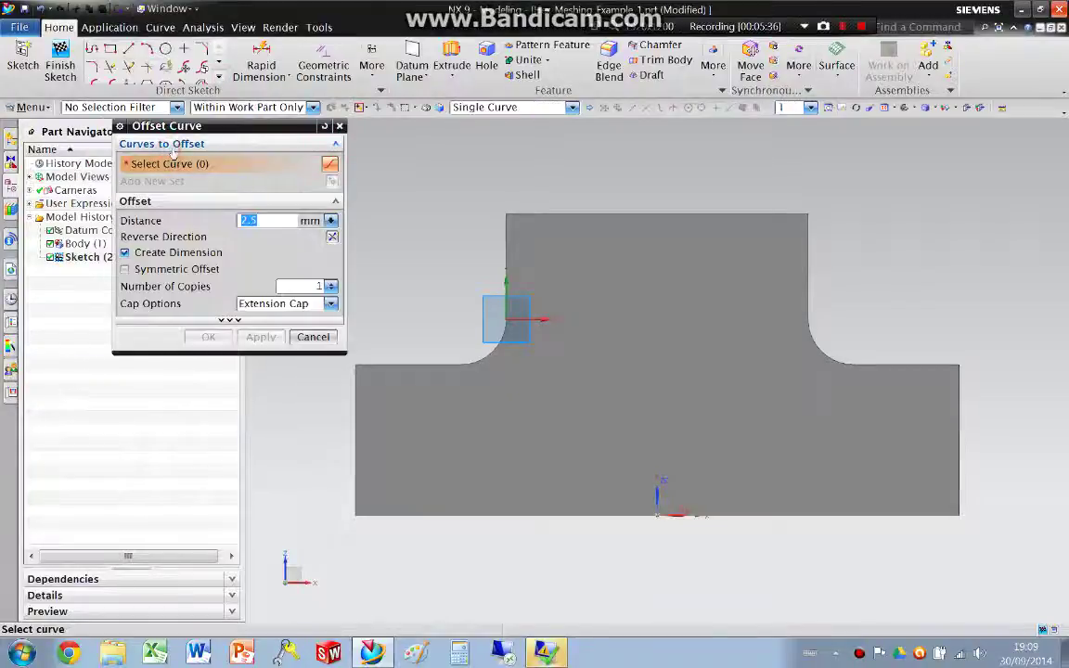
click(494, 107)
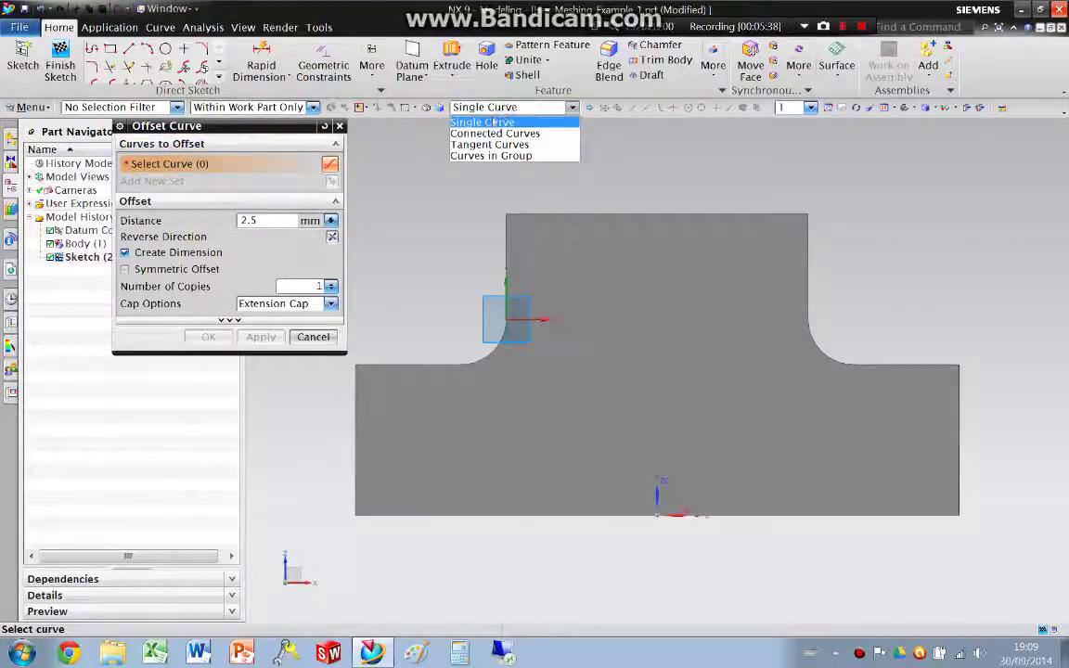
click(494, 122)
click(807, 258)
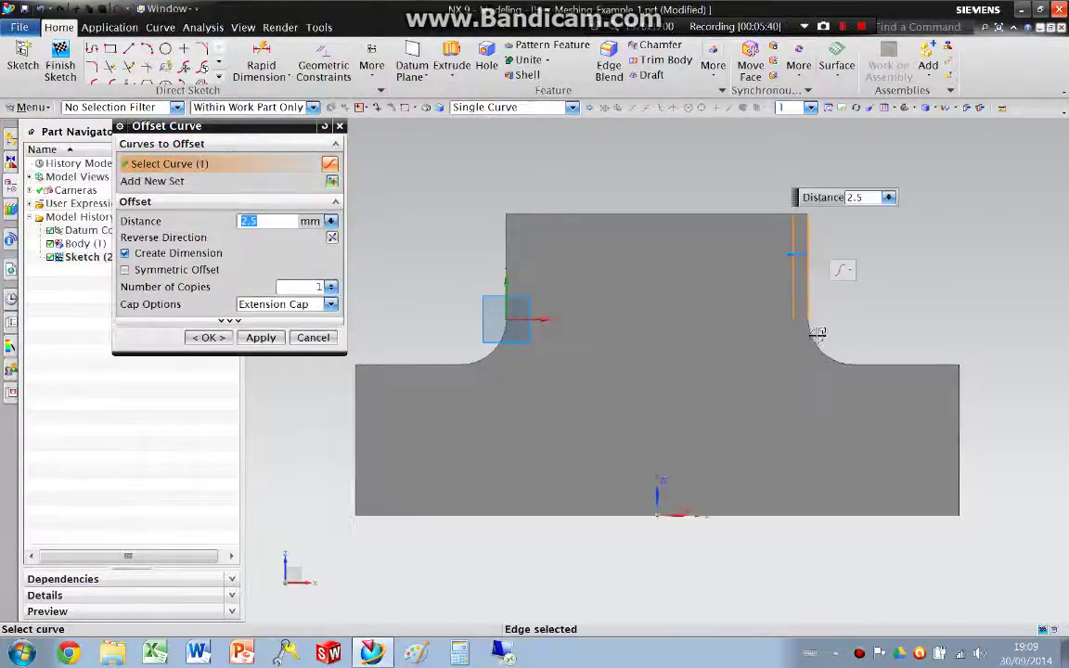
click(819, 336)
click(868, 364)
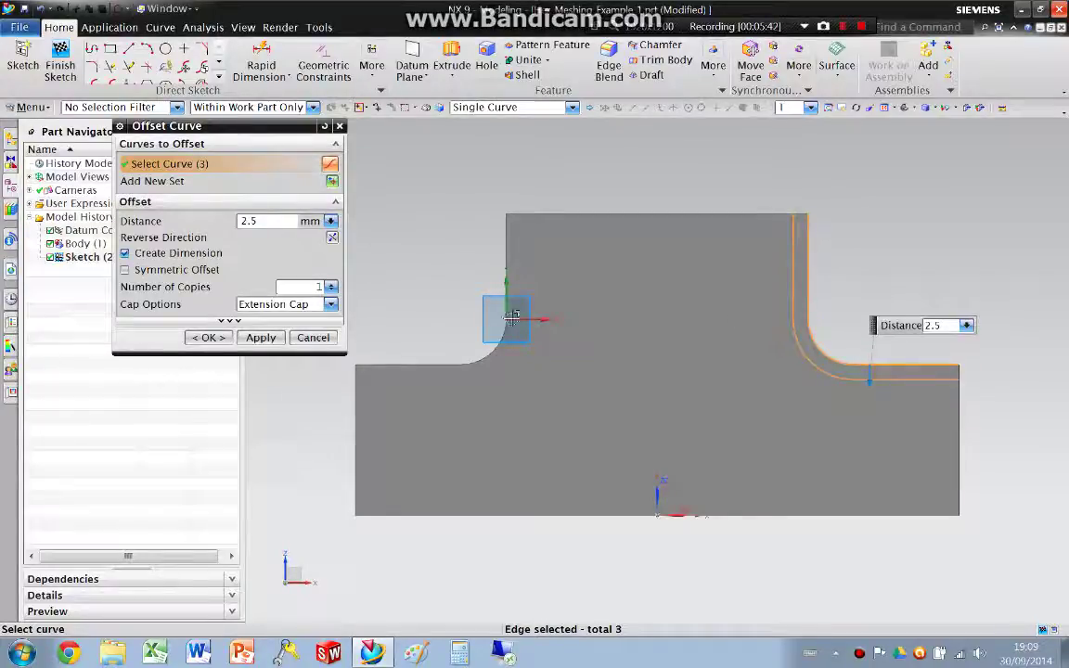
click(261, 337)
click(312, 337)
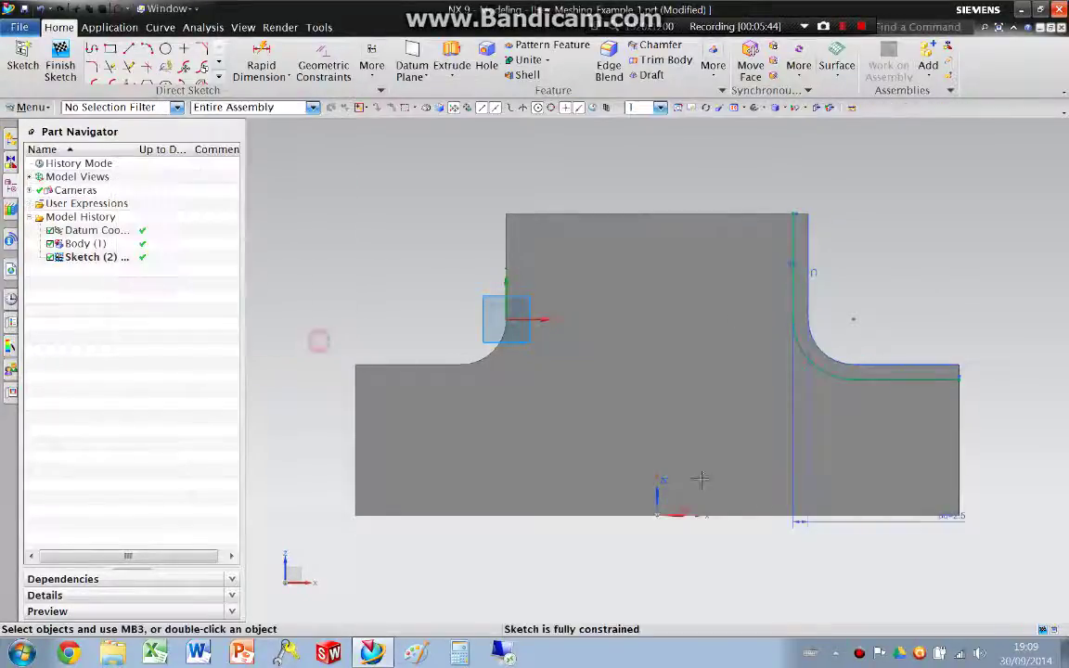
Step: Reposition the 2.5 mm offset dimension above the body's top edge
click(943, 520)
key(Delete)
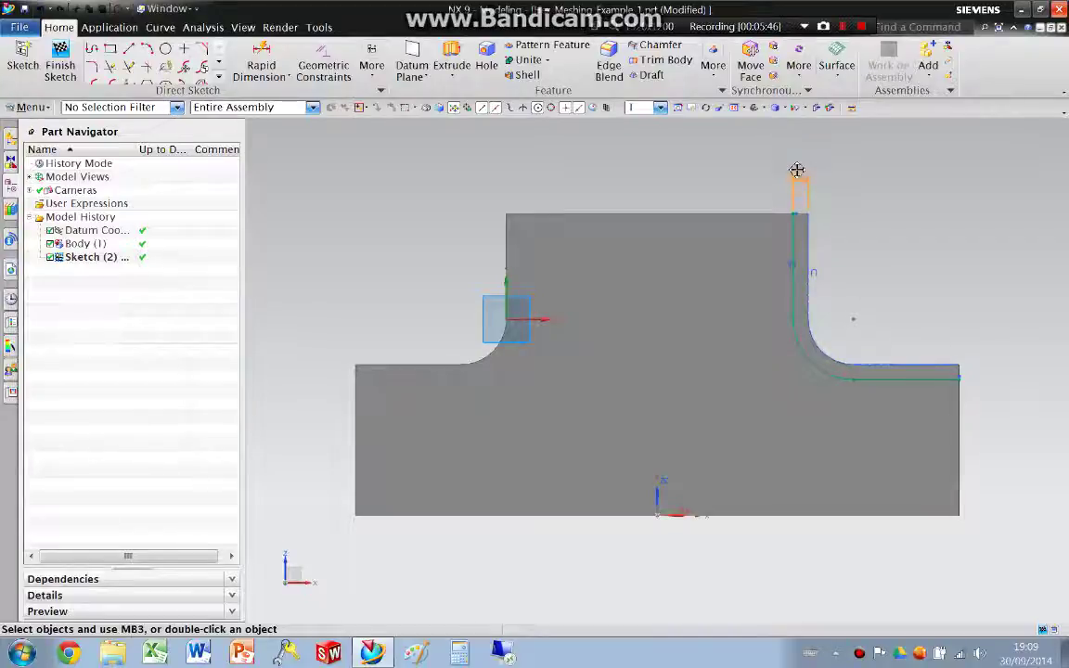
drag(797, 170, 798, 172)
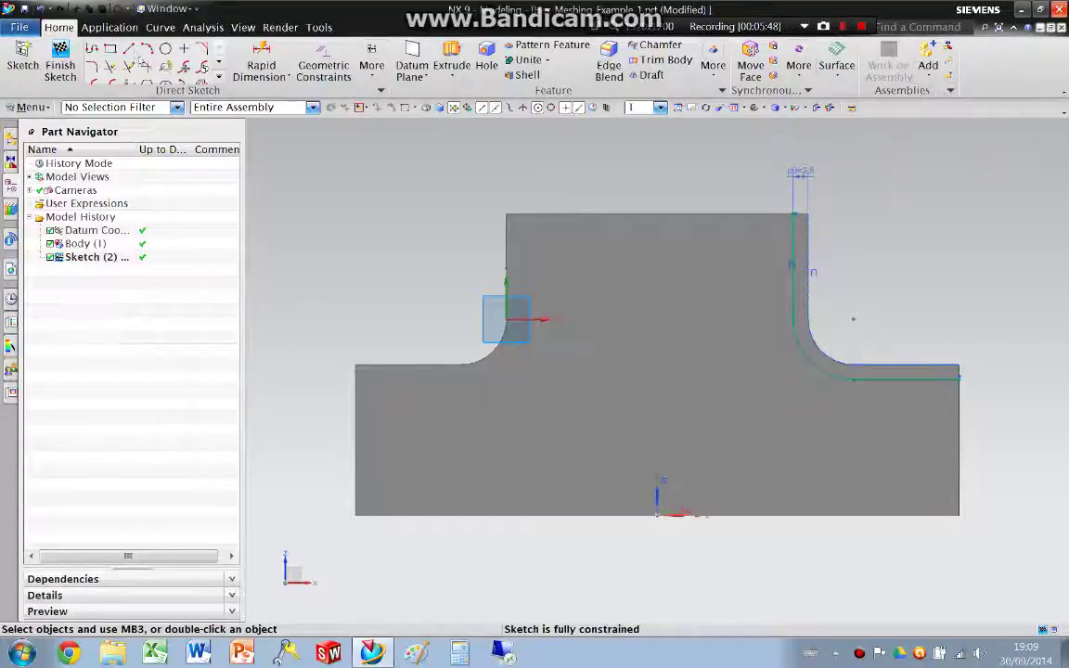
Step: Draw a vertical centerline from the top edge's midpoint to the bottom edge's midpoint and convert it to a reference line
click(129, 49)
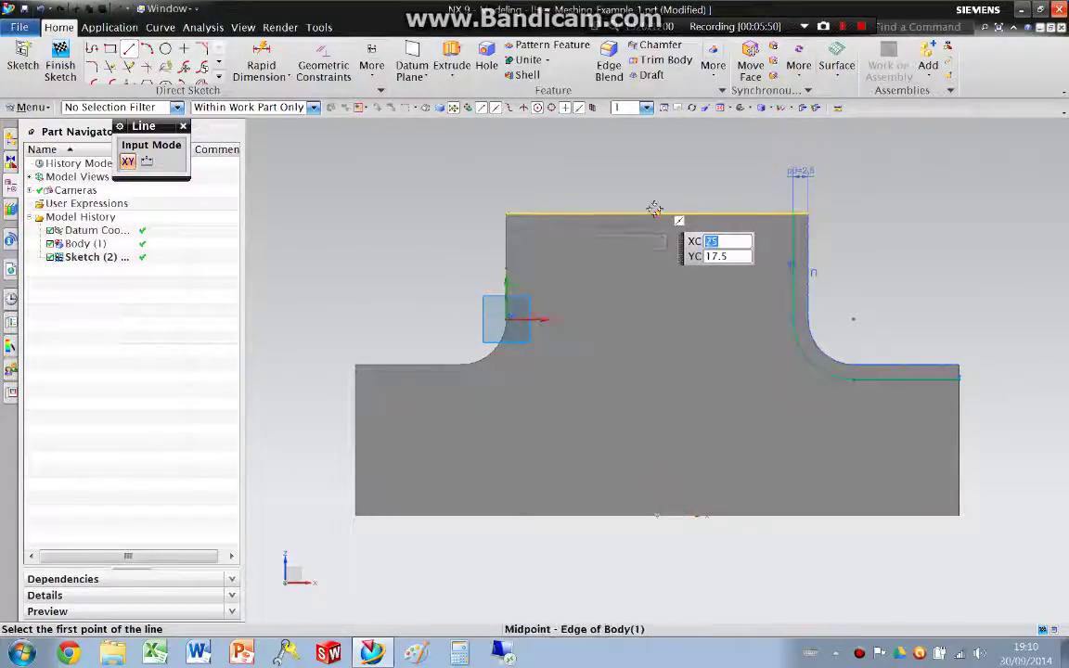
click(656, 213)
click(655, 511)
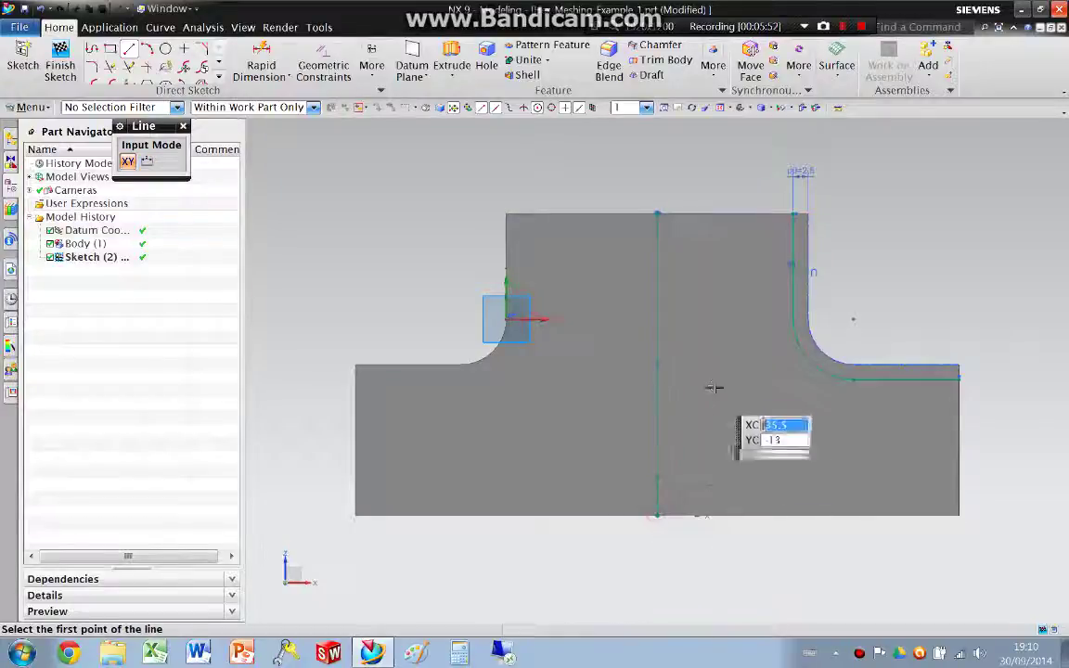
key(Escape)
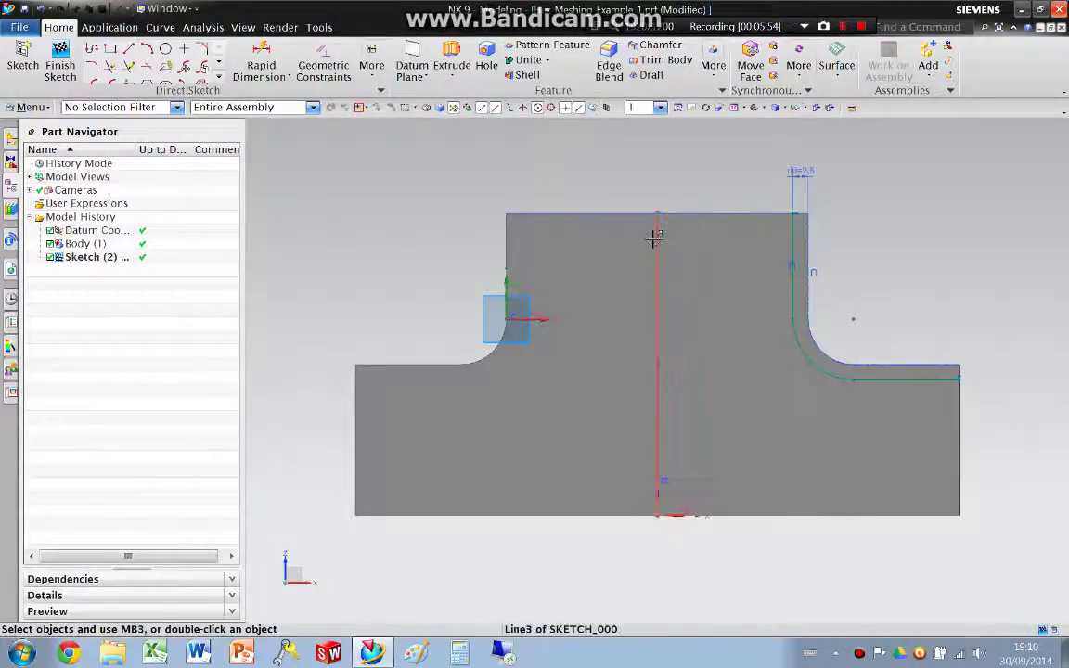
right_click(656, 237)
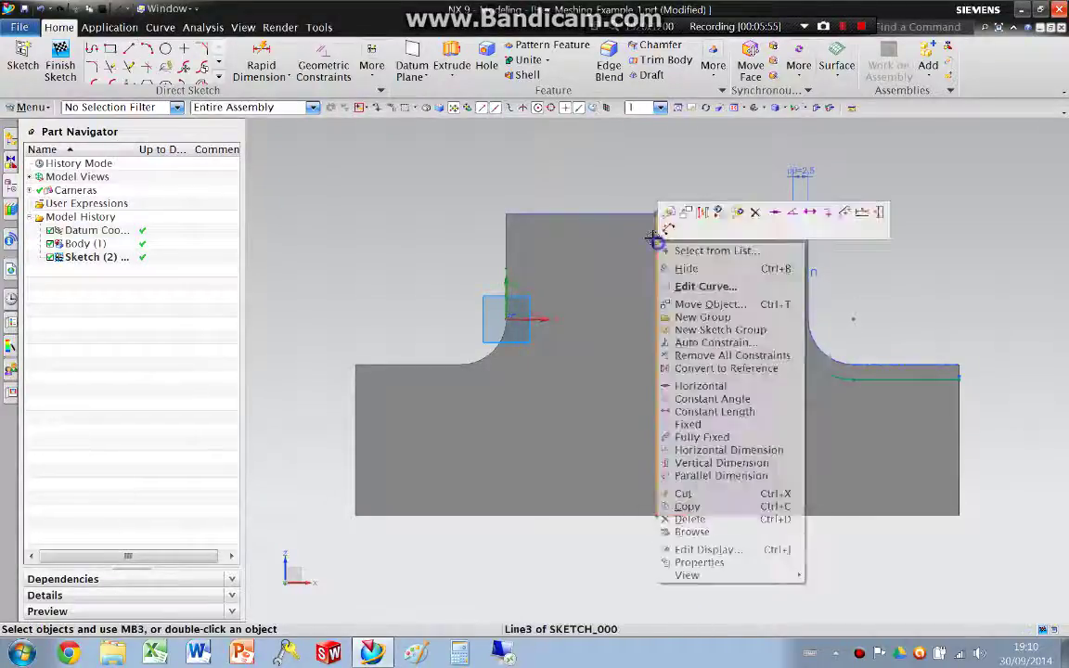
click(701, 369)
scroll(602, 240, down, 1)
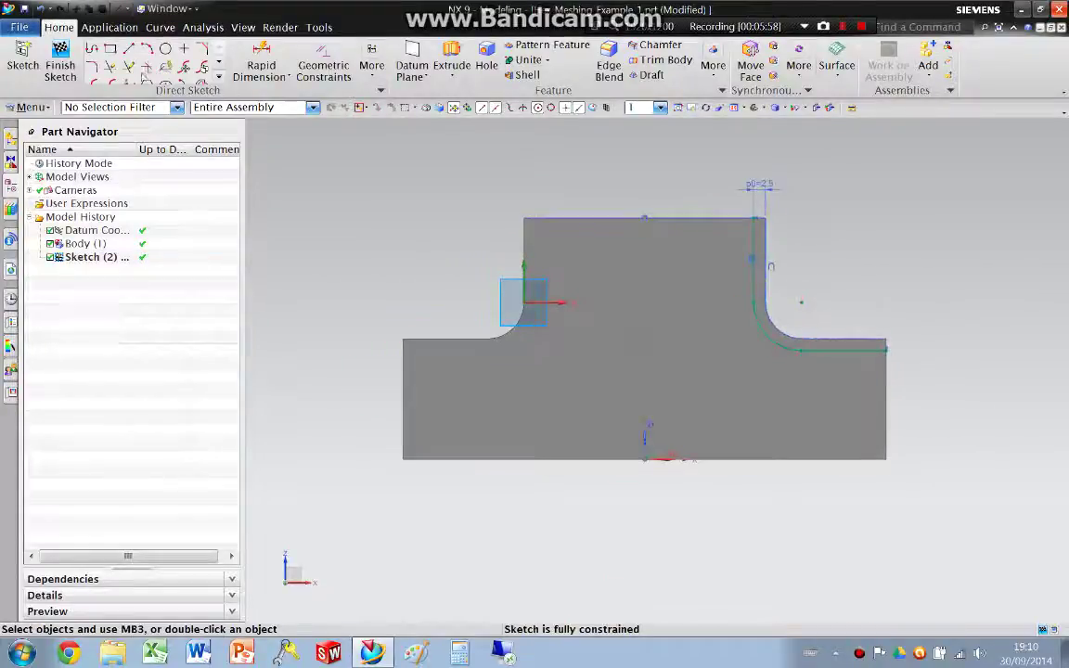
Step: Draw a 50 mm horizontal line across the body between the upper ends of the two fillets
click(129, 49)
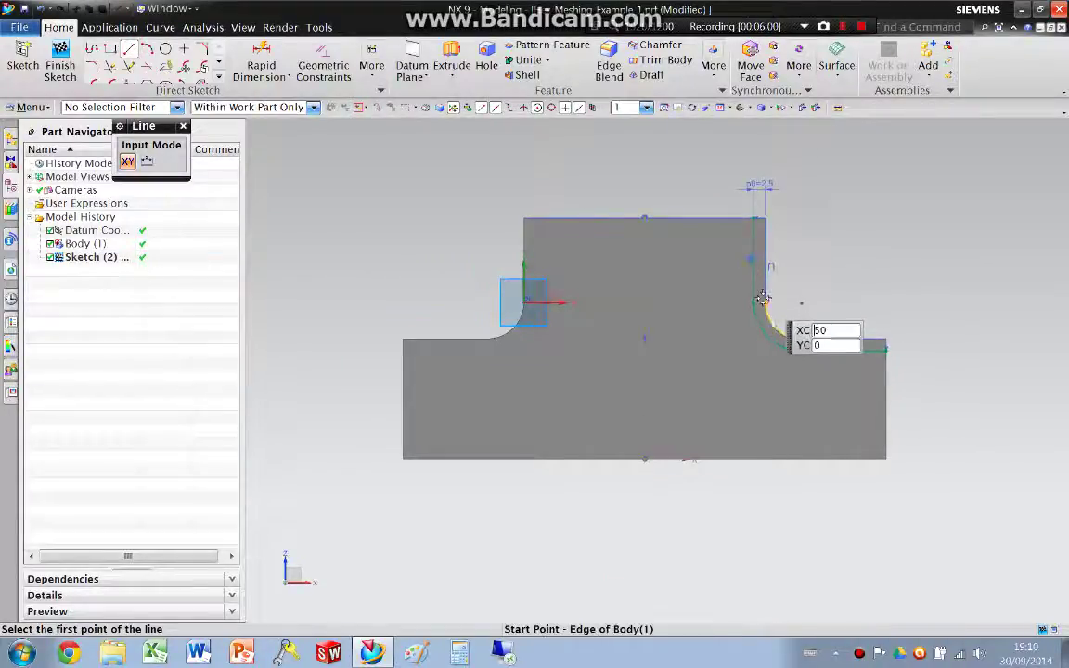
click(761, 299)
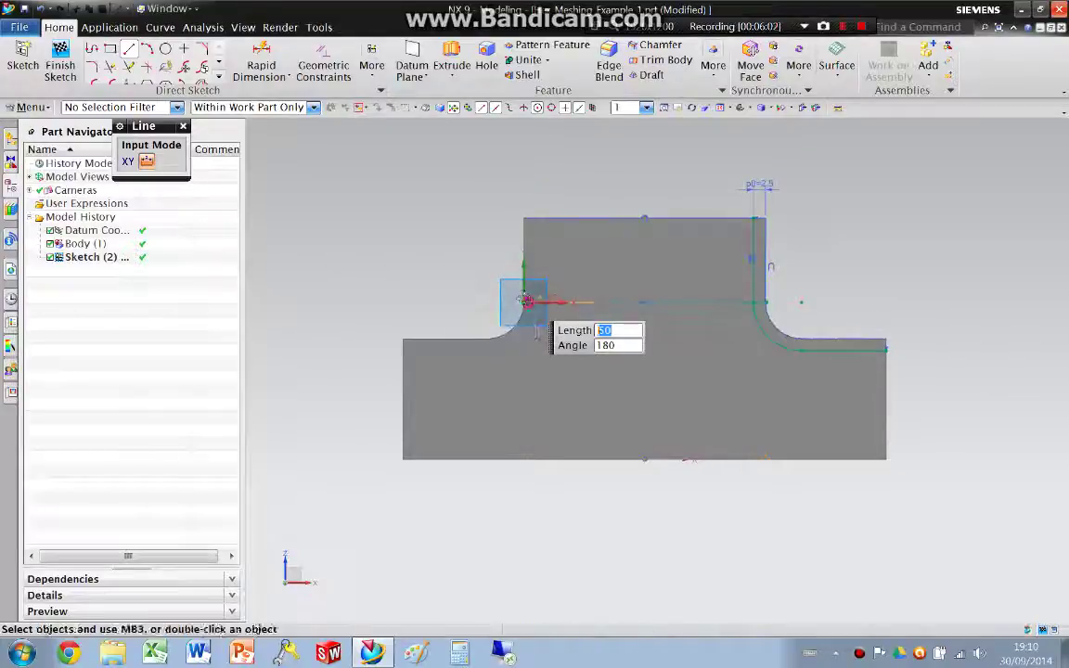
click(525, 300)
Step: Draw lines down to the bottom edge from the top edge right of center and the right fillet's lower end, constraining the first vertical
click(722, 219)
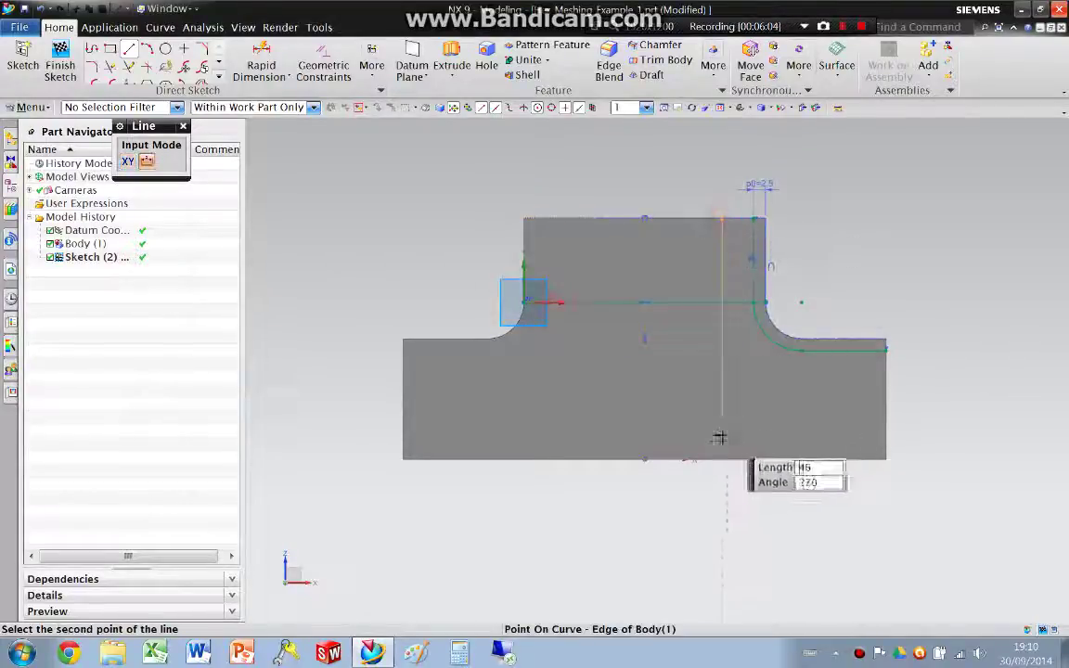
click(723, 458)
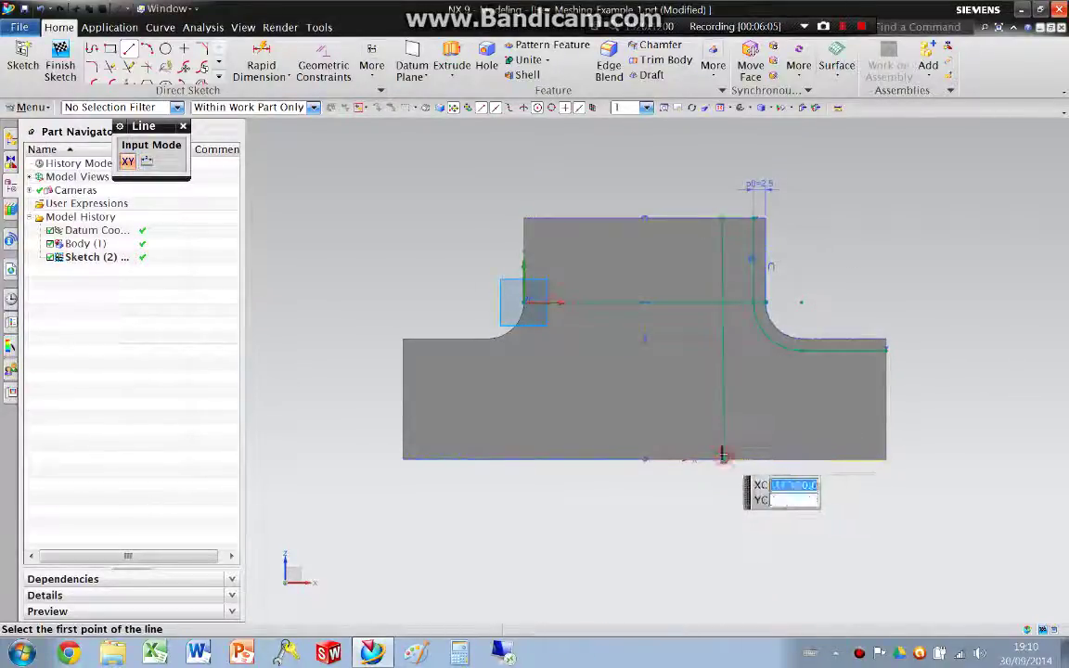
click(802, 342)
click(802, 459)
key(Escape)
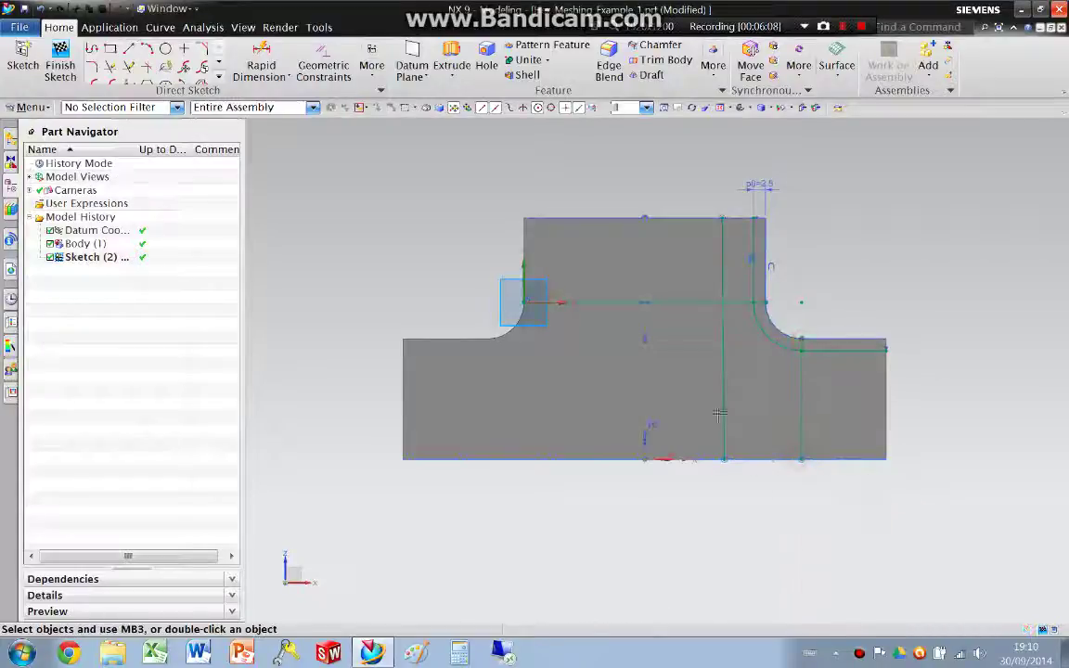
right_click(720, 414)
click(733, 178)
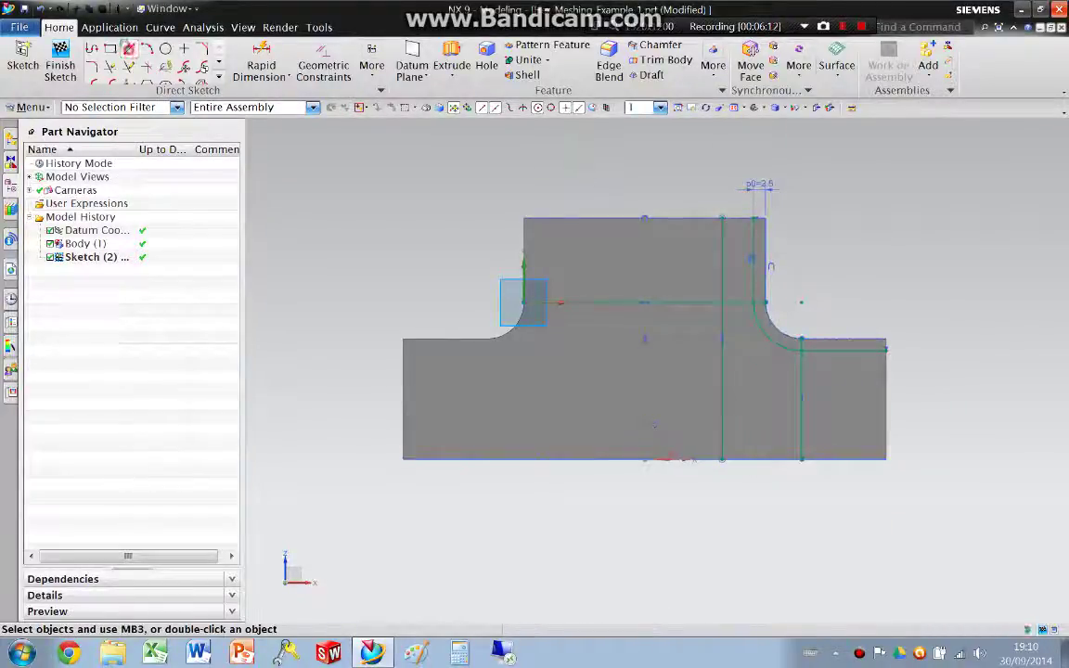
Step: Draw a line about 100 mm long across the lower block between its two side edges and constrain it horizontal
click(129, 49)
click(887, 382)
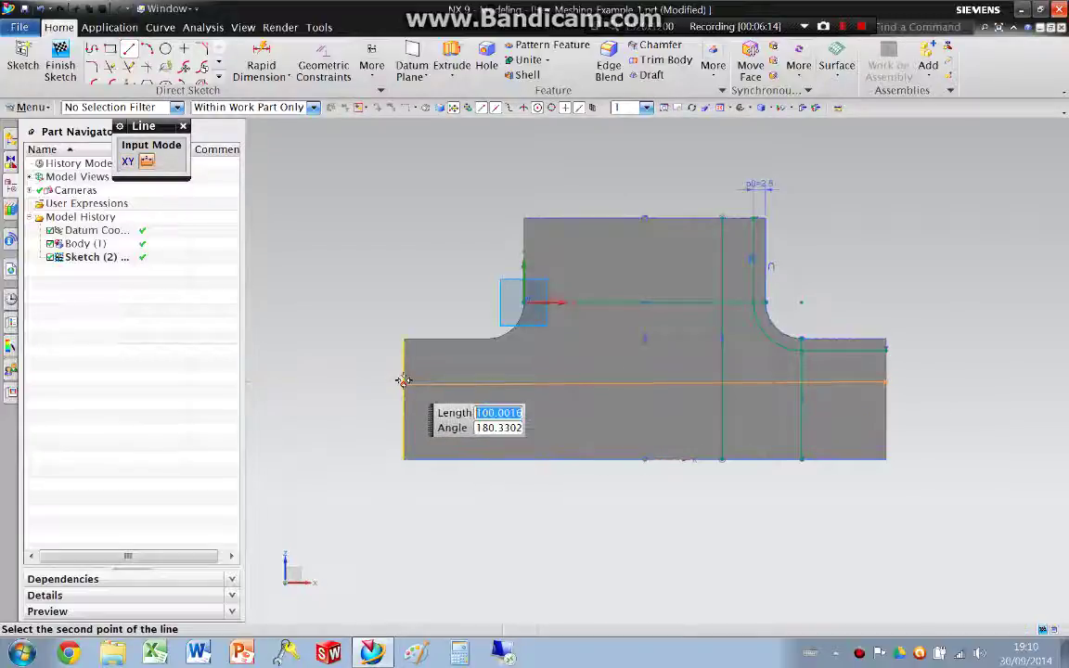
click(403, 381)
key(Escape)
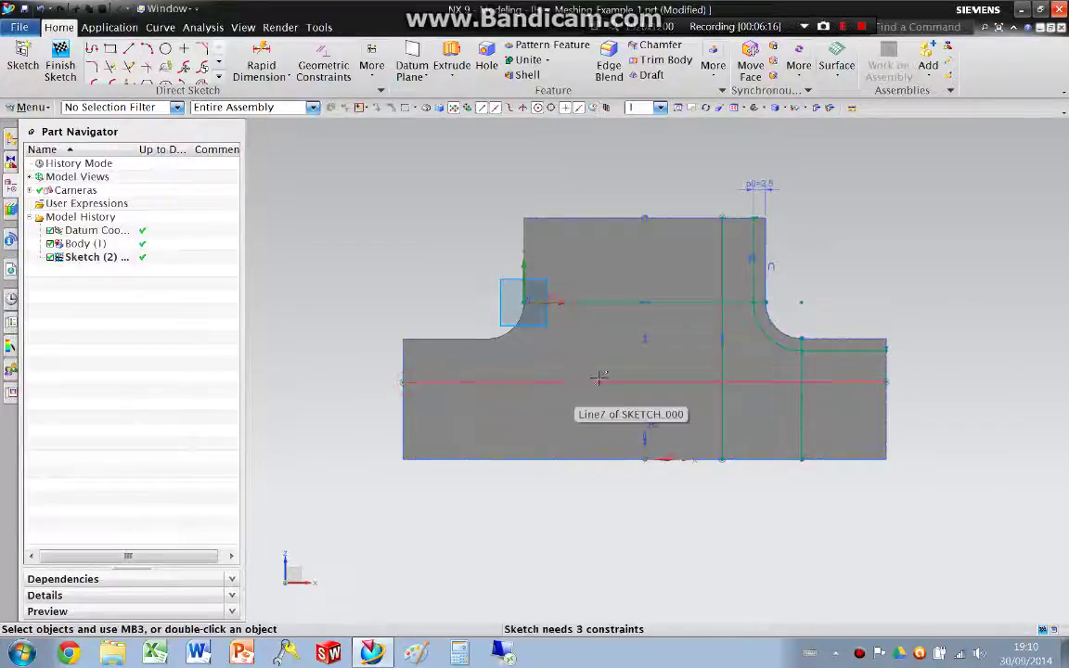
right_click(604, 377)
click(653, 171)
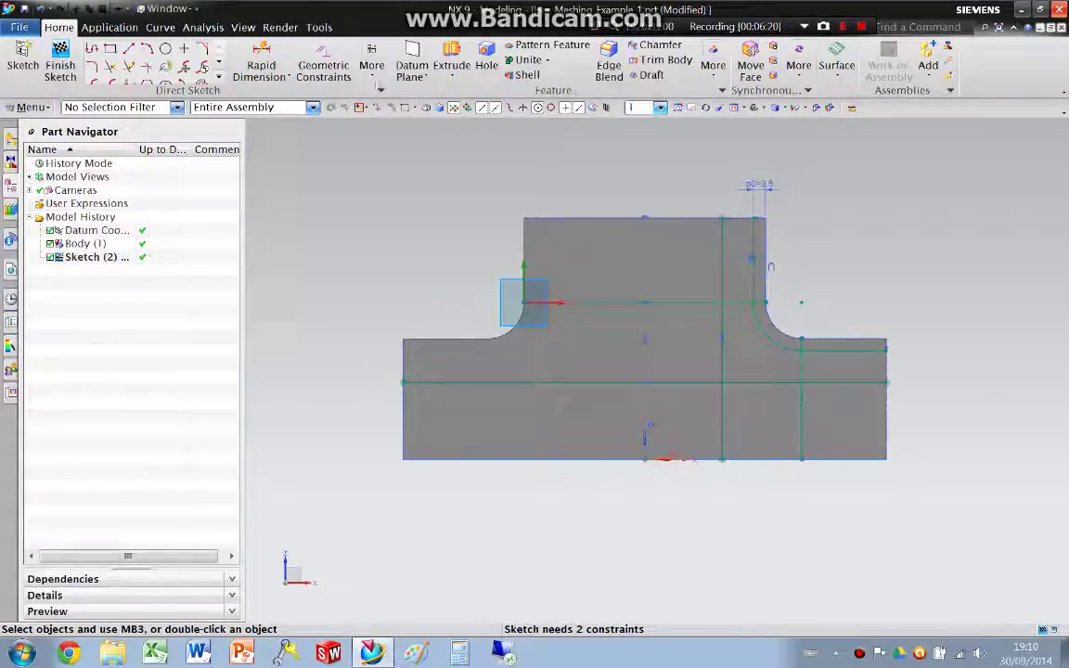
Step: Dimension the full-height vertical line 10 mm from the offset curve's vertical segment
click(264, 65)
click(717, 232)
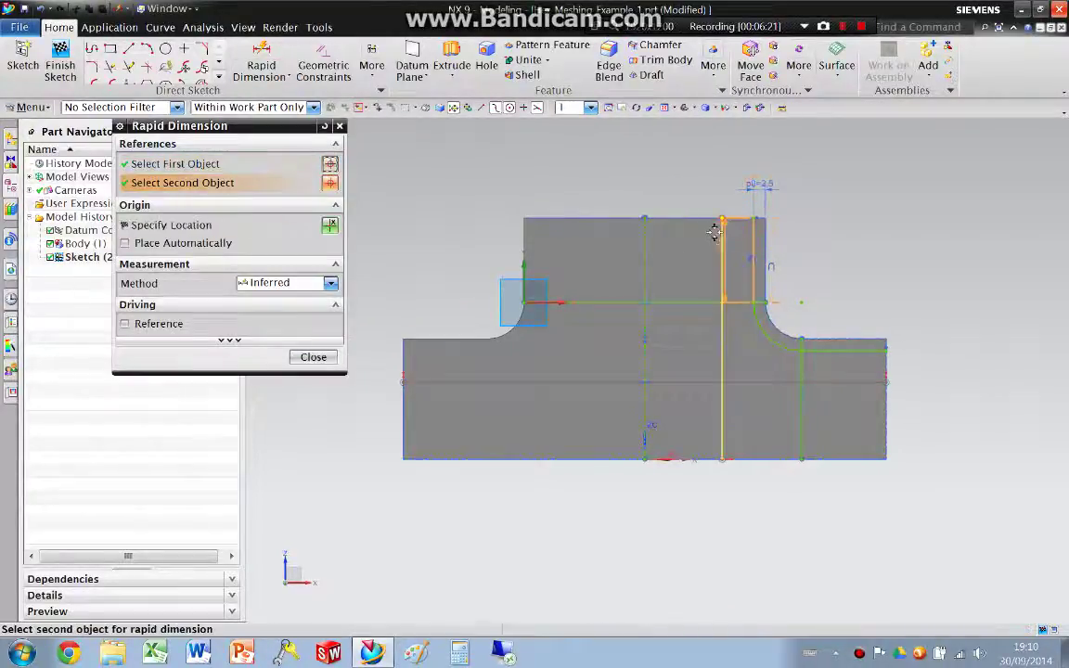
click(754, 243)
click(728, 181)
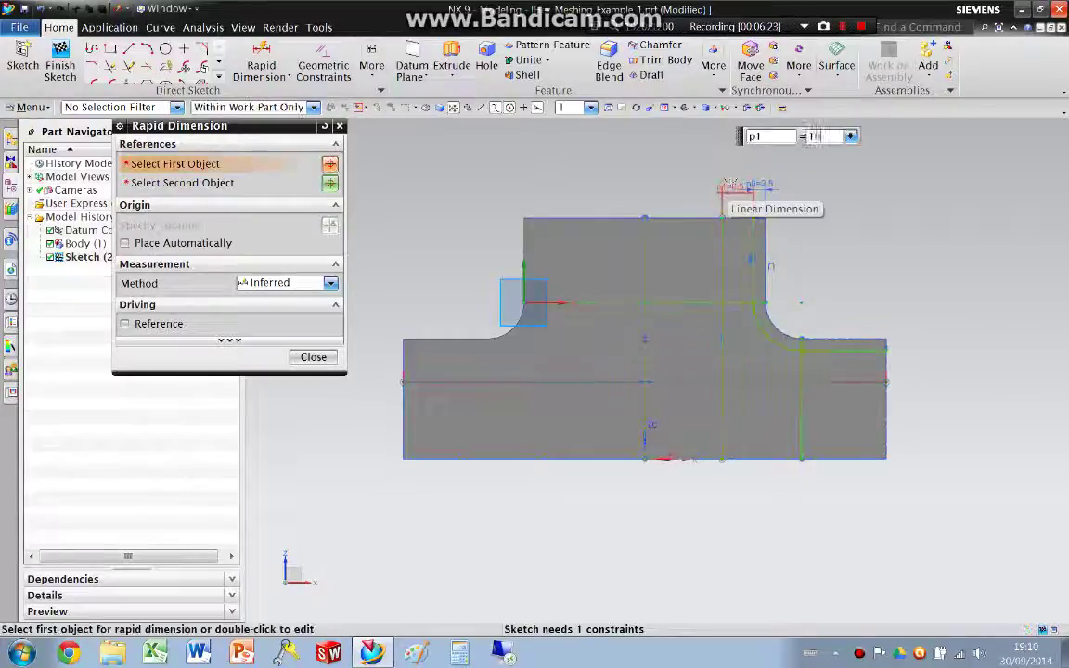
Step: Dimension the full-width horizontal line 10 mm from the offset curve's lower horizontal segment
click(843, 374)
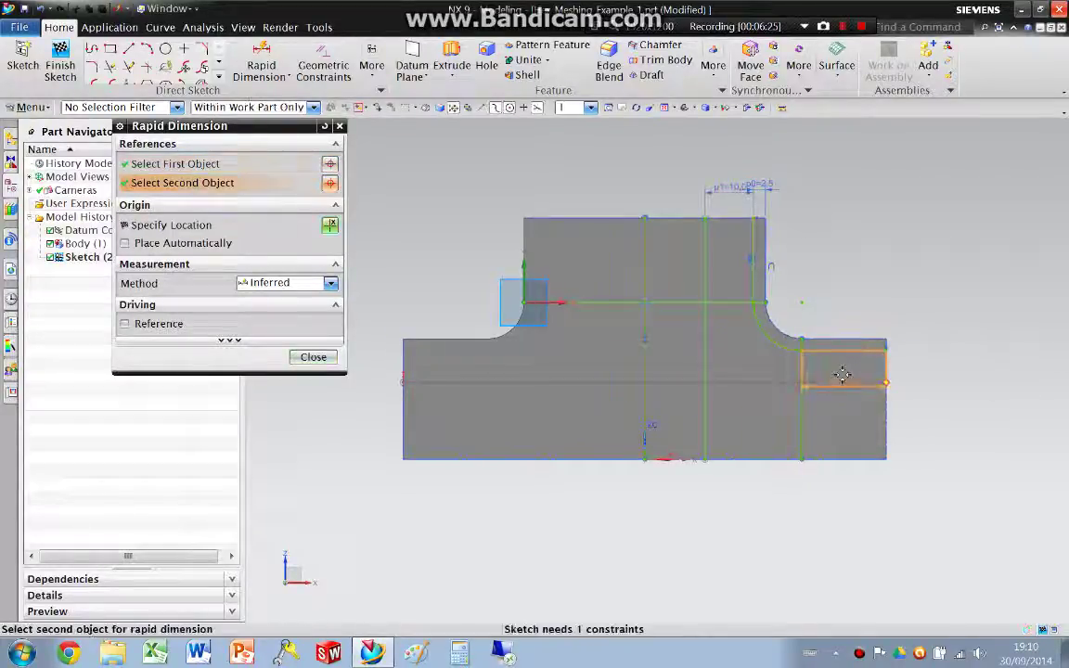
click(845, 376)
click(931, 358)
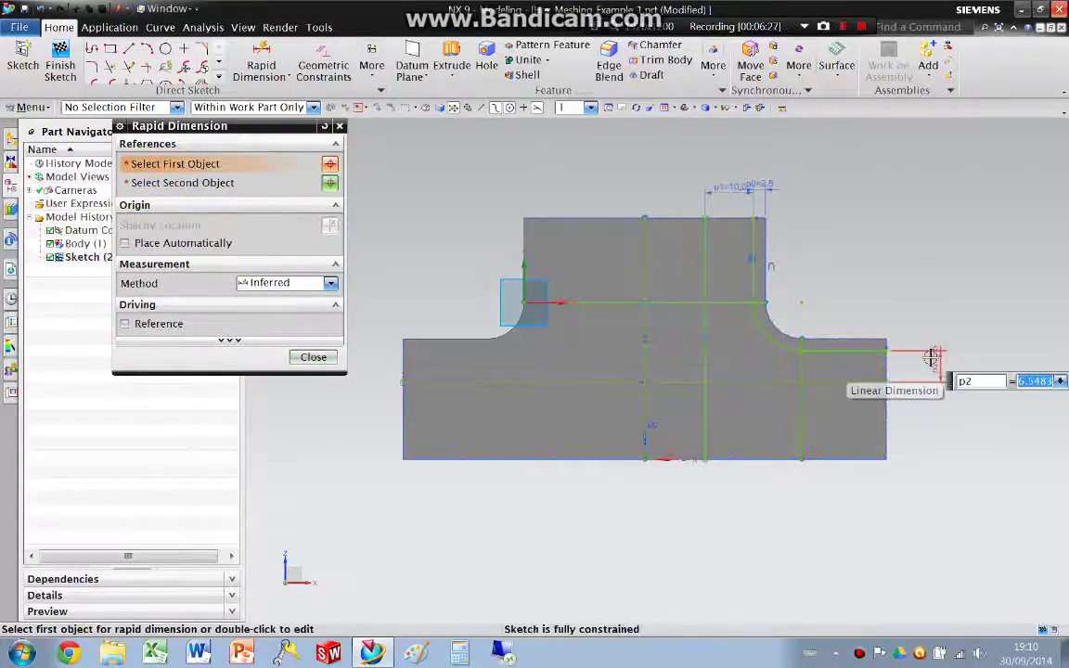
text(10)
key(Return)
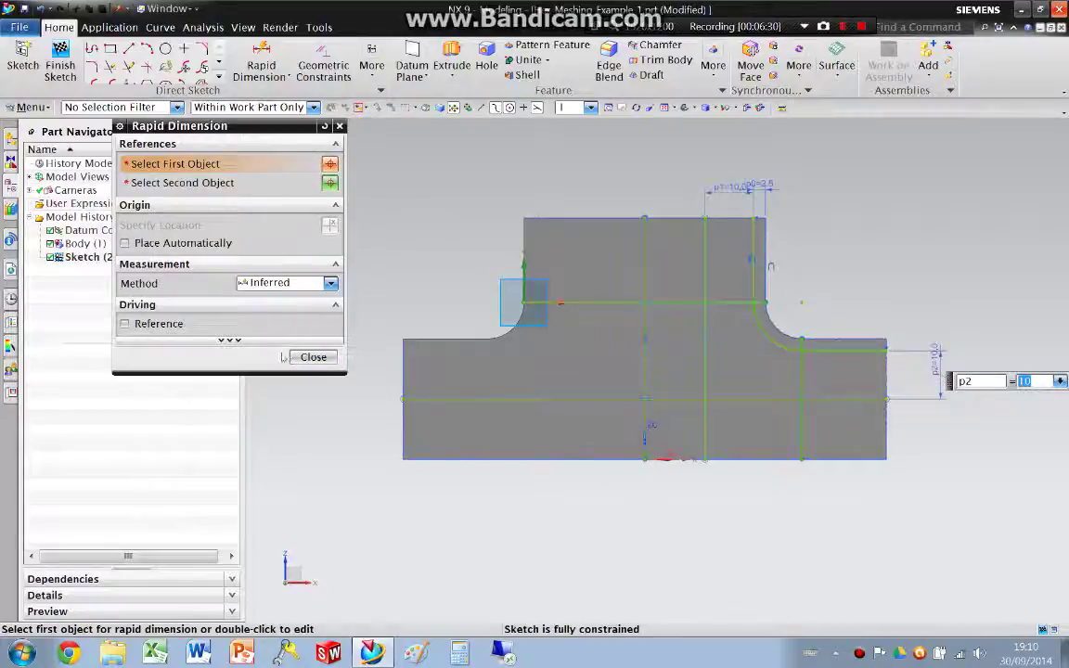
click(295, 356)
Step: Mirror the offset curve chain and the two vertical lines right of center about the vertical centerline, and finish the sketch
click(219, 65)
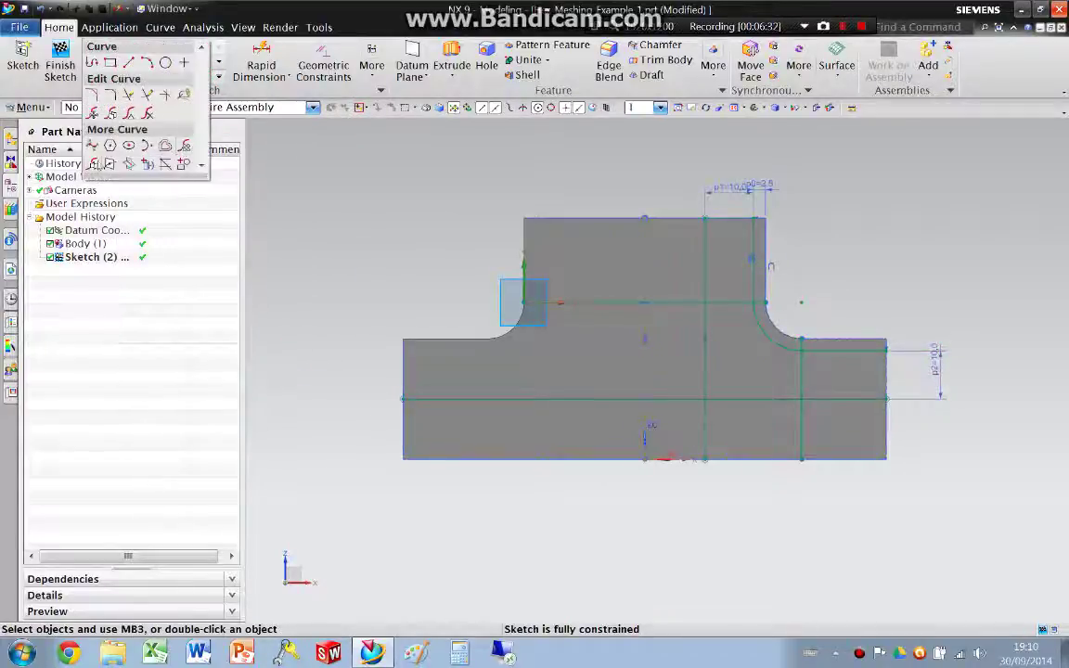
click(93, 146)
click(801, 357)
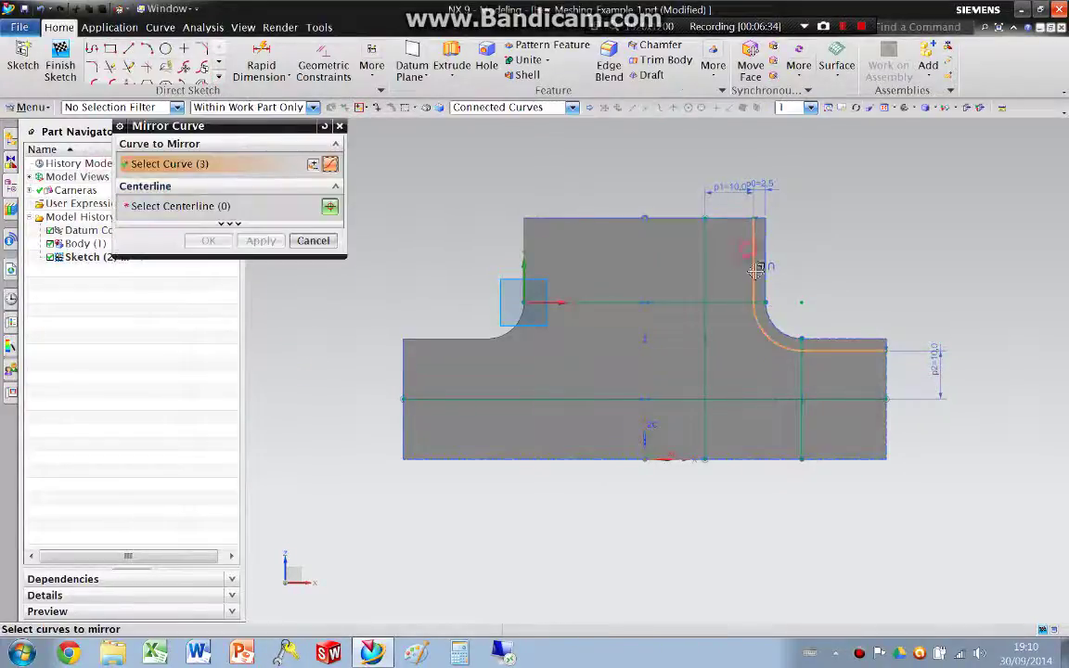
click(801, 364)
click(706, 356)
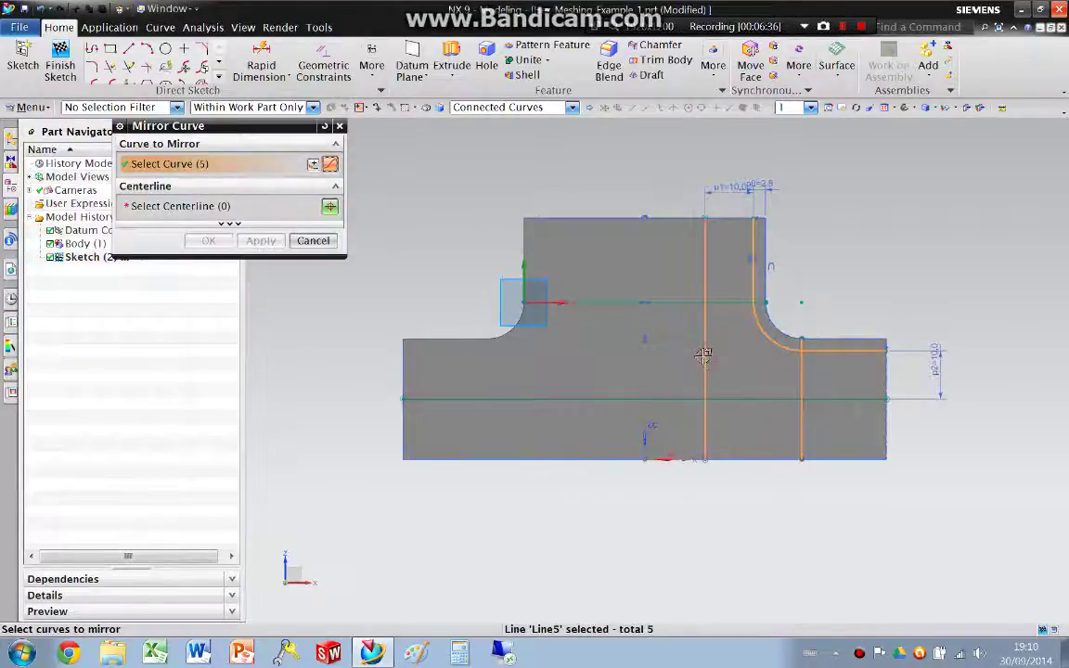
middle_click(704, 356)
scroll(704, 355, up, 1)
click(629, 311)
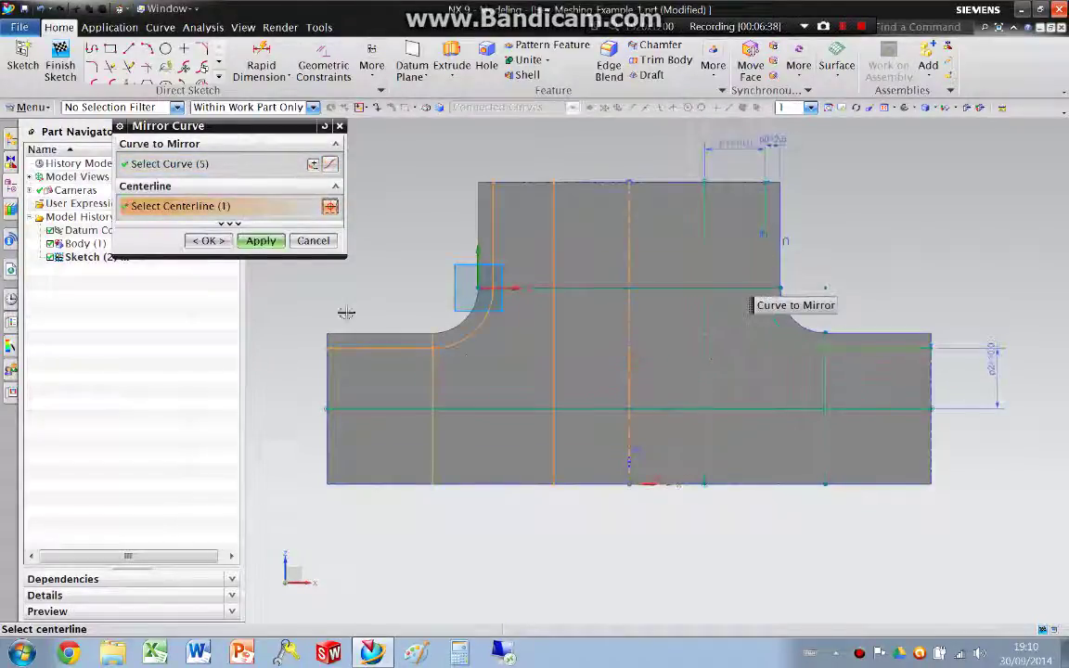
click(261, 241)
click(314, 240)
middle_drag(417, 263, 408, 315)
key(ctrl+q)
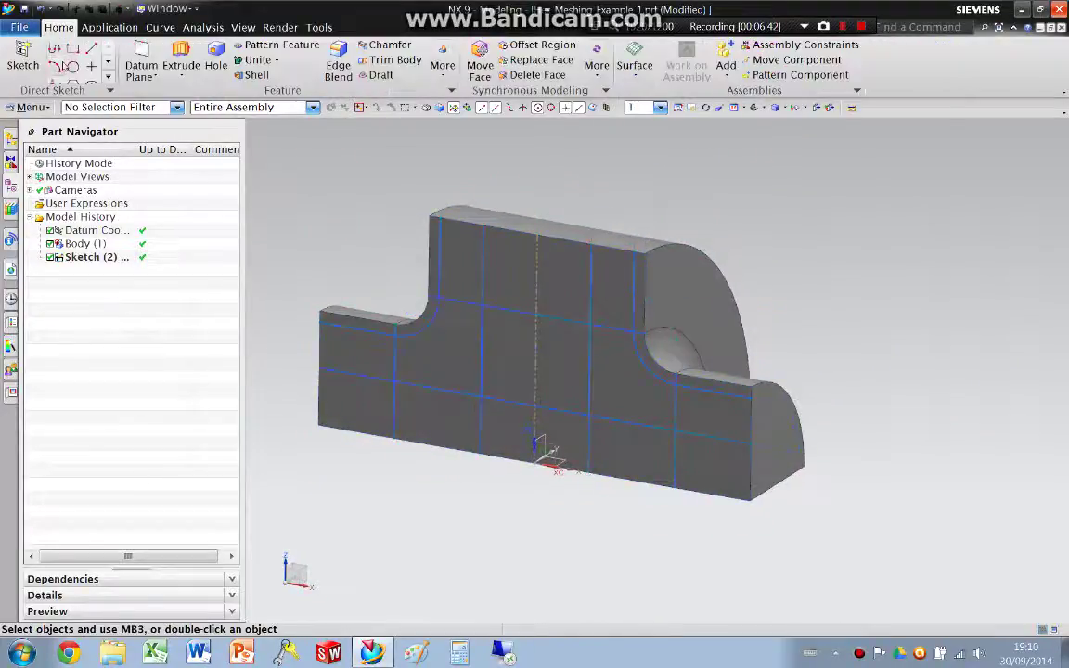
Step: Divide the body's flat front face with Divide Face, using all curves of the partition sketch as dividing objects
mouse_move(418, 415)
middle_down()
mouse_move(432, 406)
mouse_move(372, 323)
middle_up()
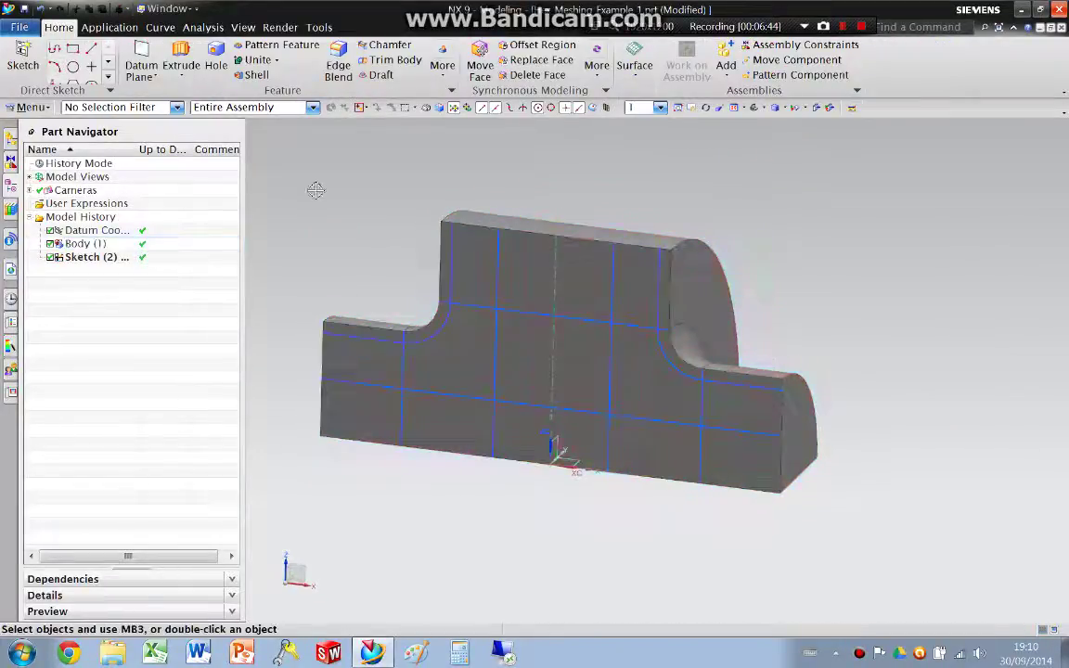
click(443, 67)
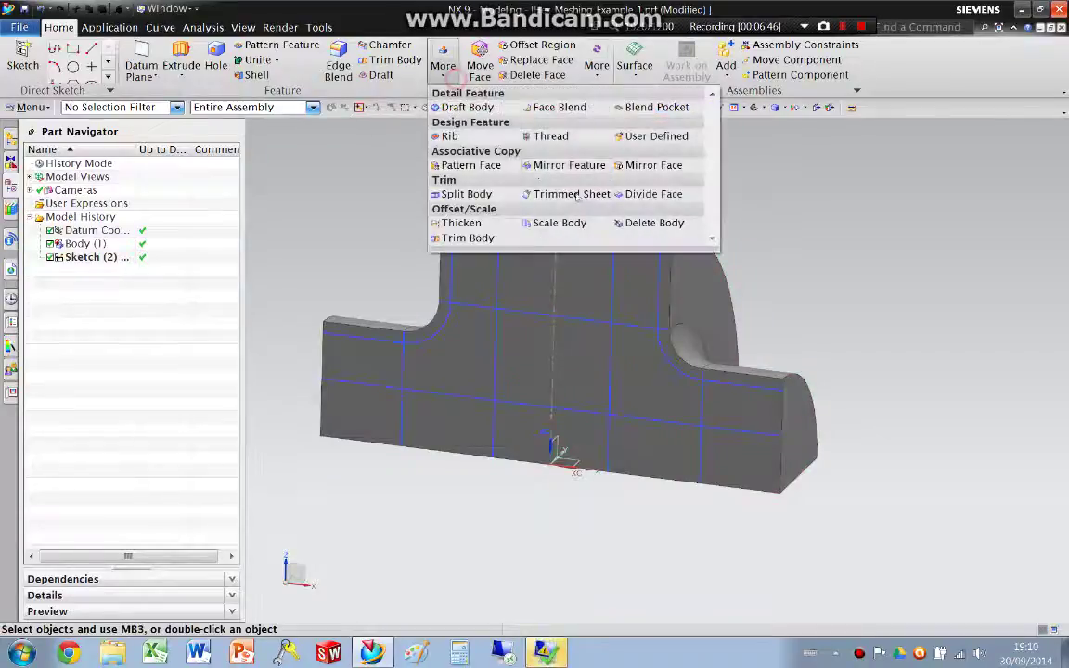
click(645, 196)
click(614, 290)
middle_click(613, 290)
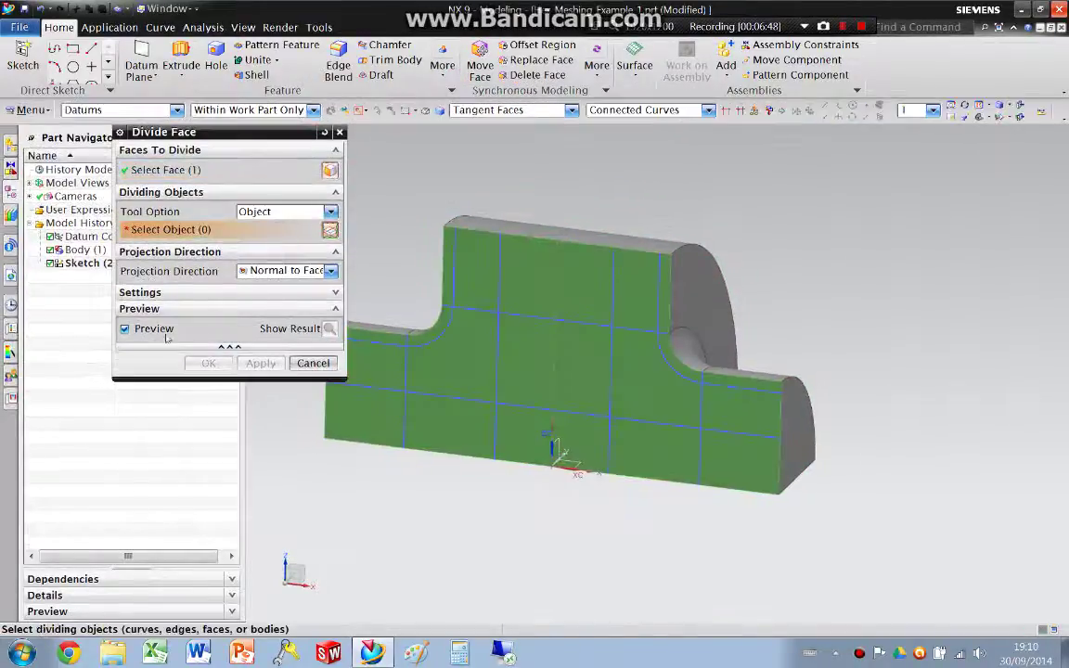
click(88, 257)
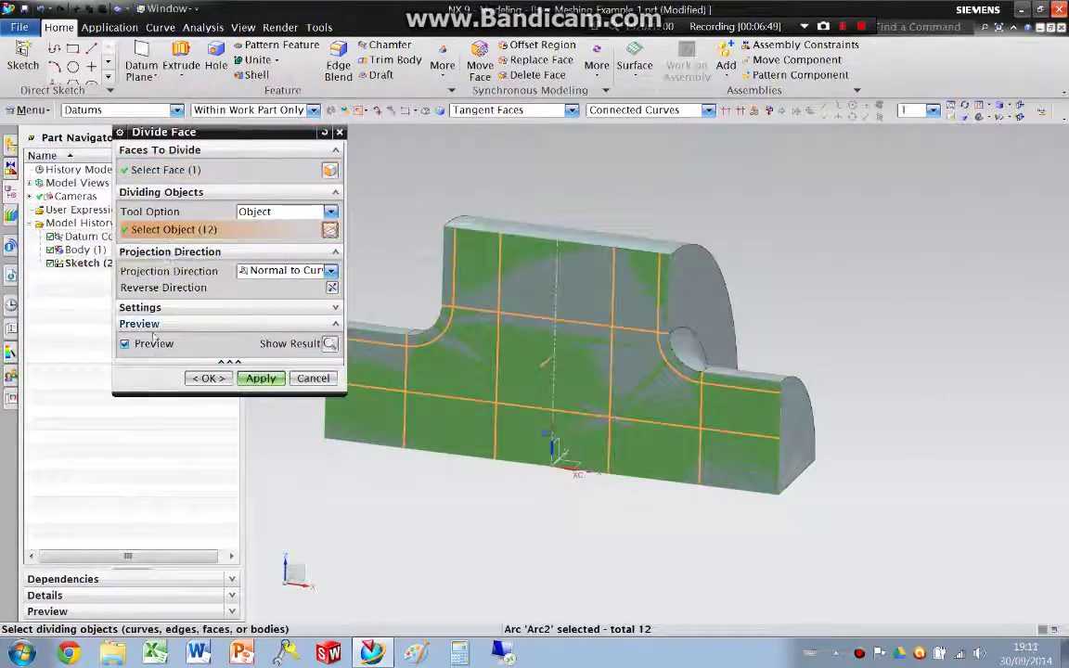
click(261, 378)
click(313, 377)
Step: Hide the partition sketch and save the part
right_click(85, 257)
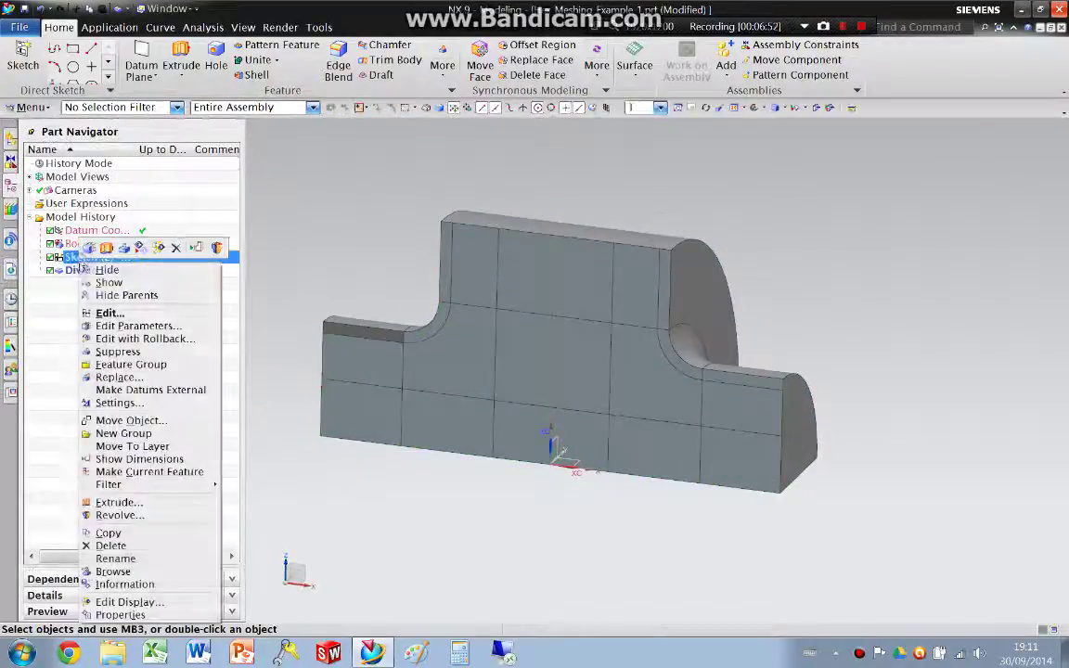
click(104, 269)
middle_drag(330, 247, 331, 255)
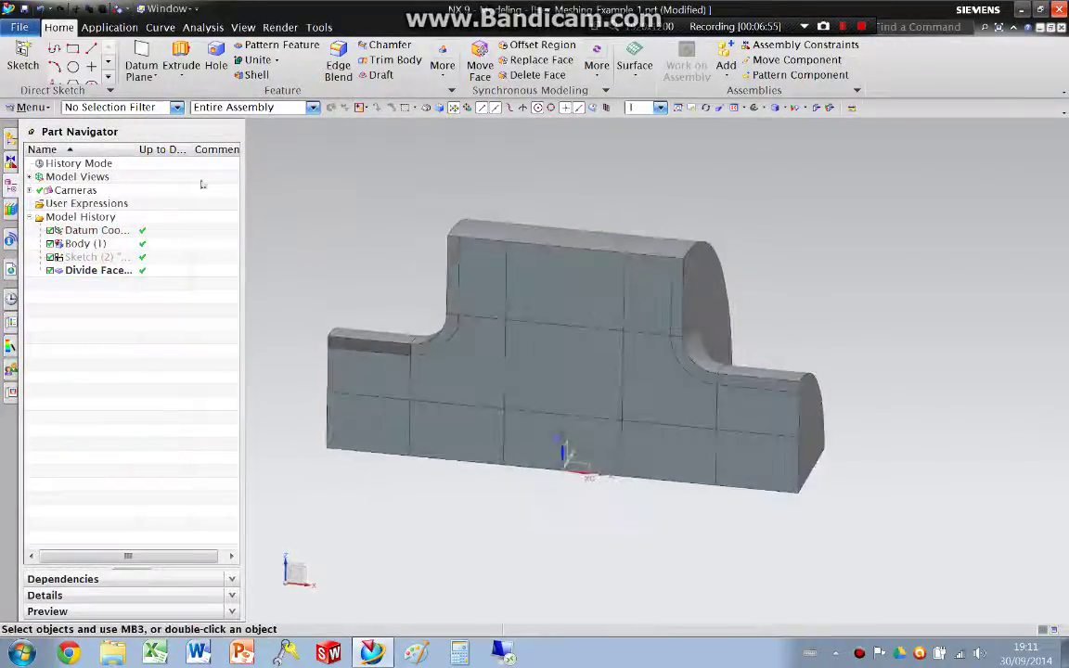
click(27, 10)
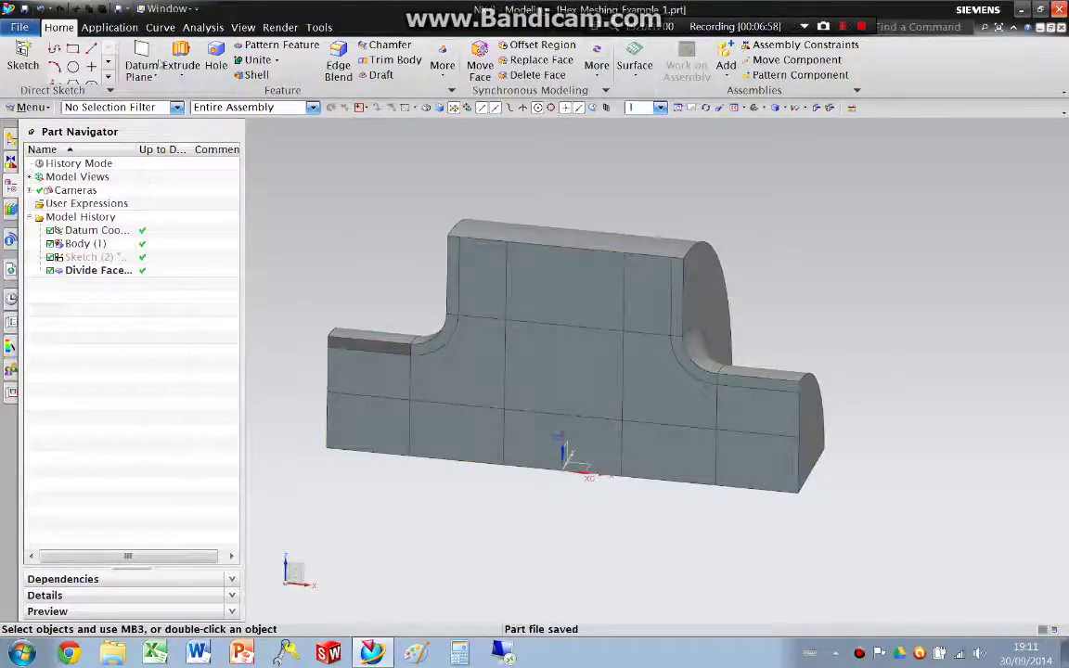
Step: Switch to Advanced Simulation, display the FEM of Hex_Meshing_Example_1.prt and dismiss the polygon body update log
click(133, 28)
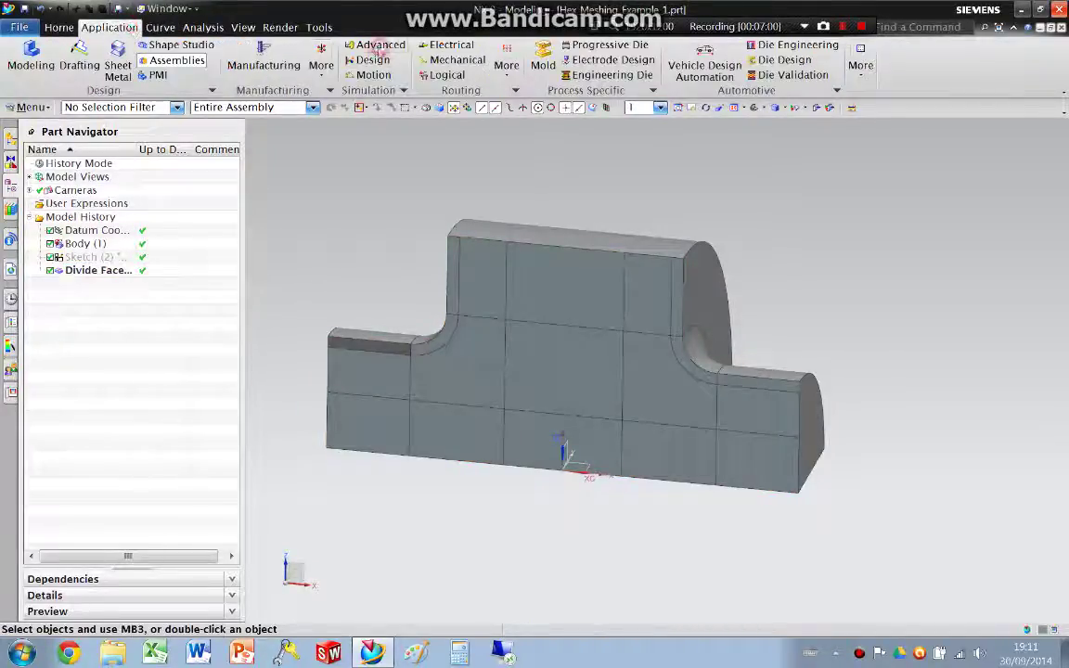
click(378, 46)
right_click(163, 164)
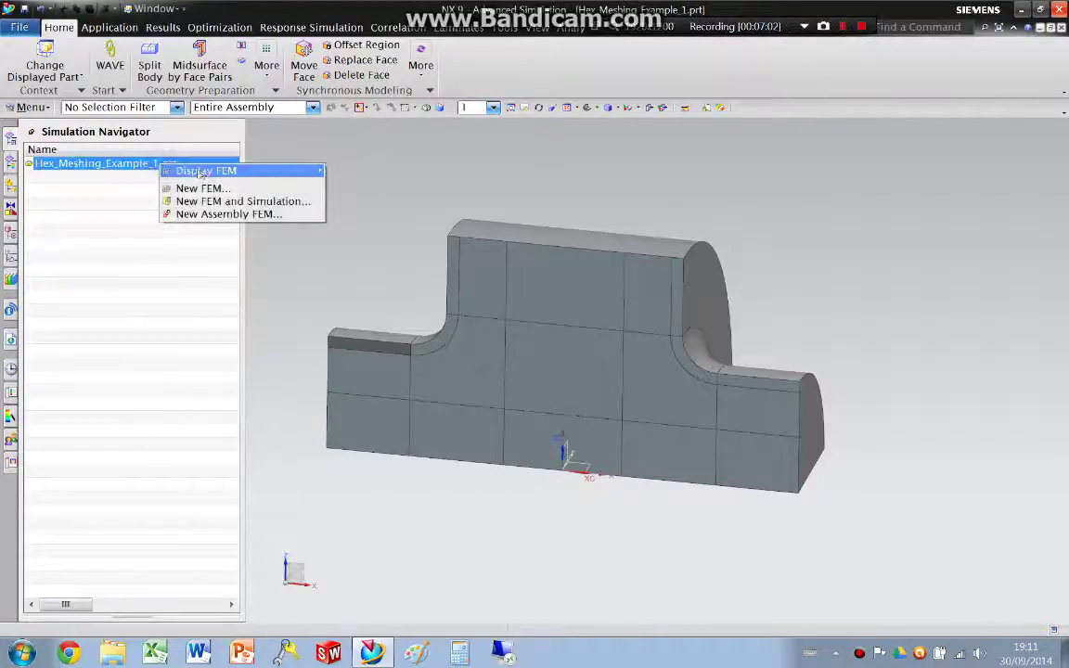
click(186, 169)
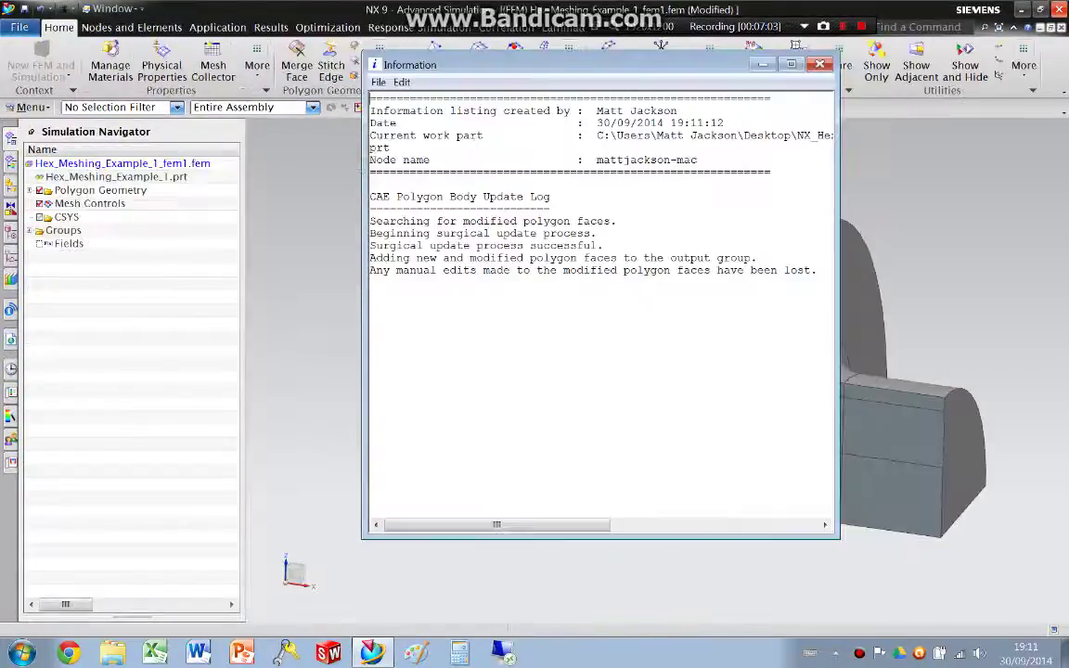
click(820, 63)
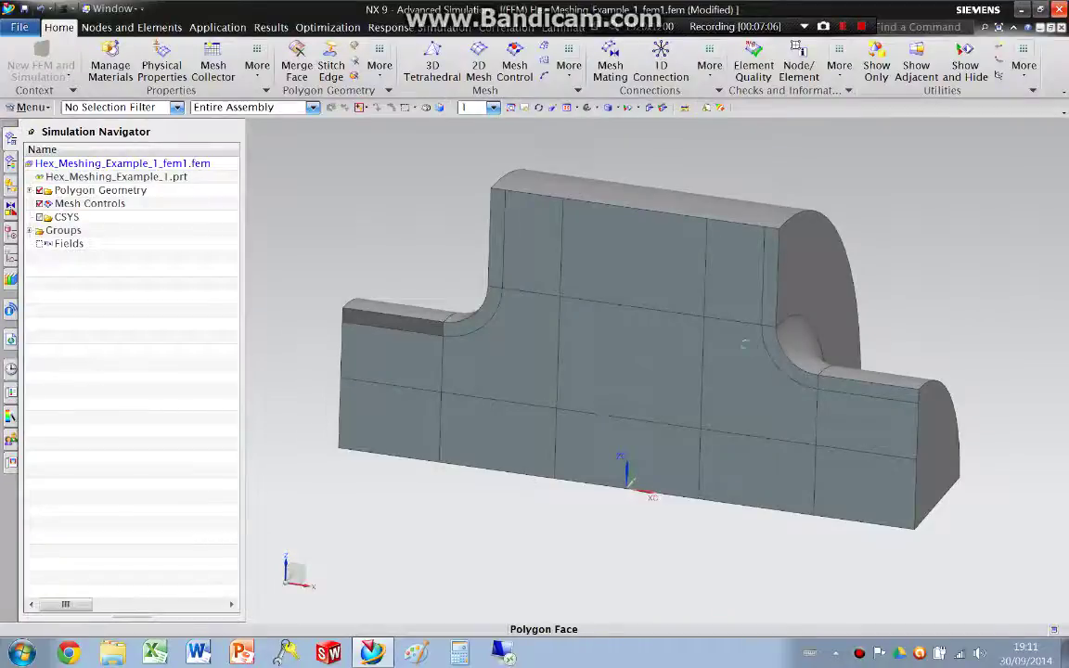
Step: Save the FEM under the name Hex_Meshing_Example_1_fem1.fem in the proposed folder
middle_drag(631, 286, 732, 360)
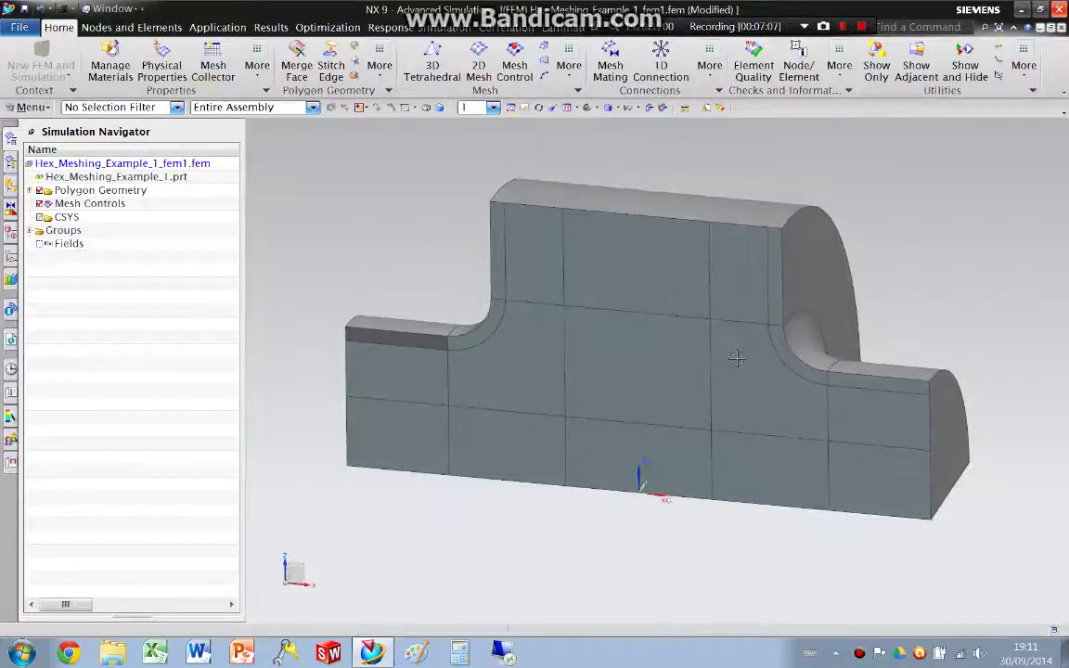
click(27, 9)
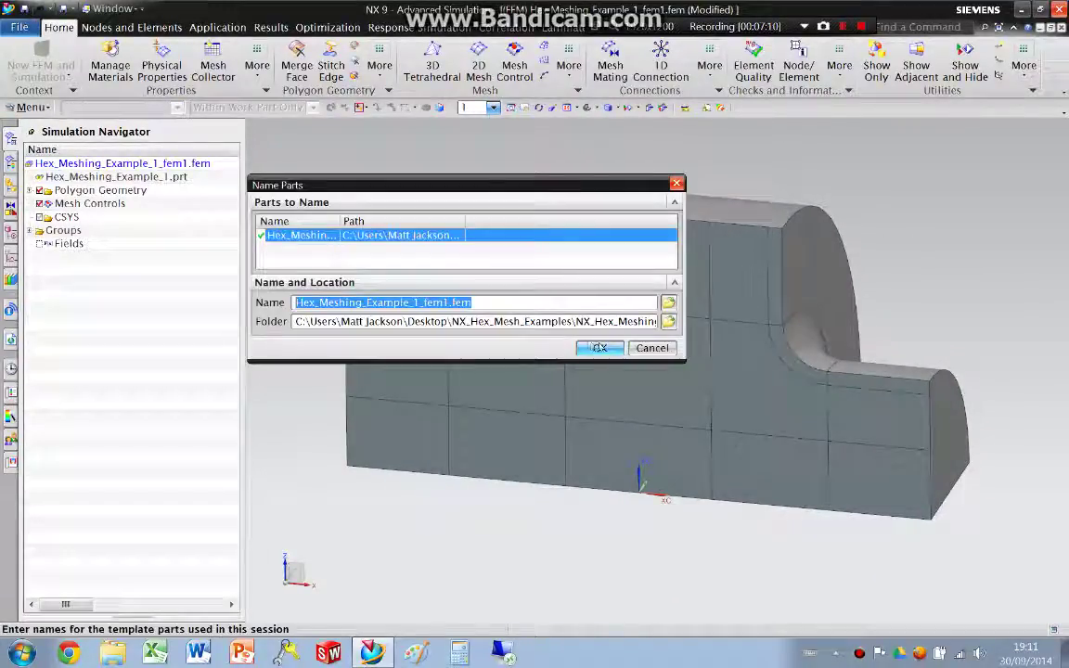
click(600, 348)
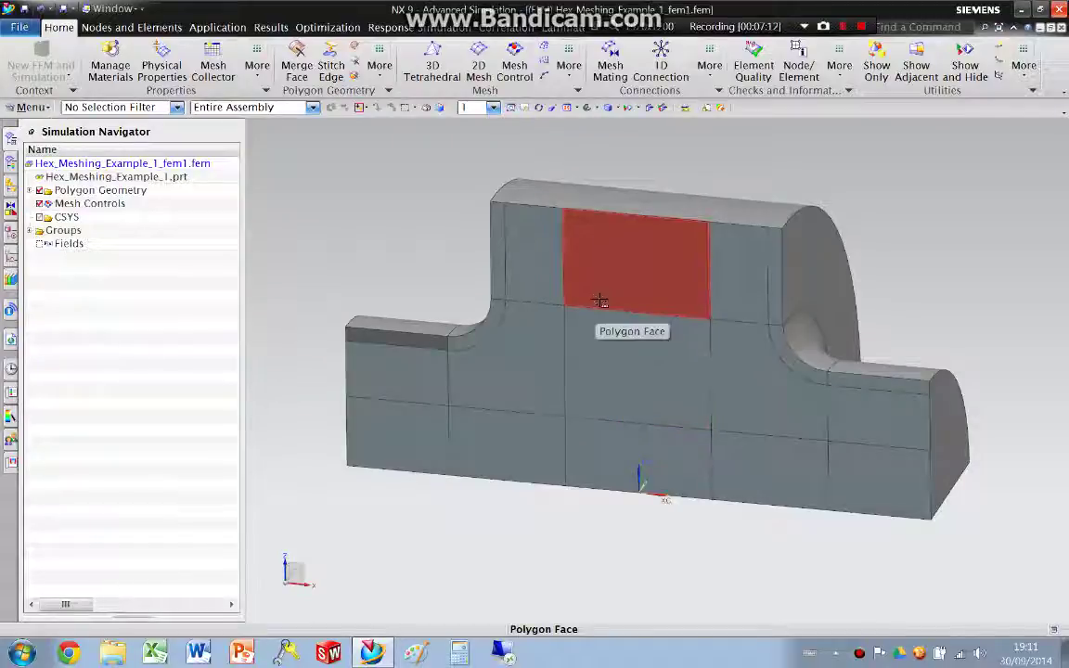